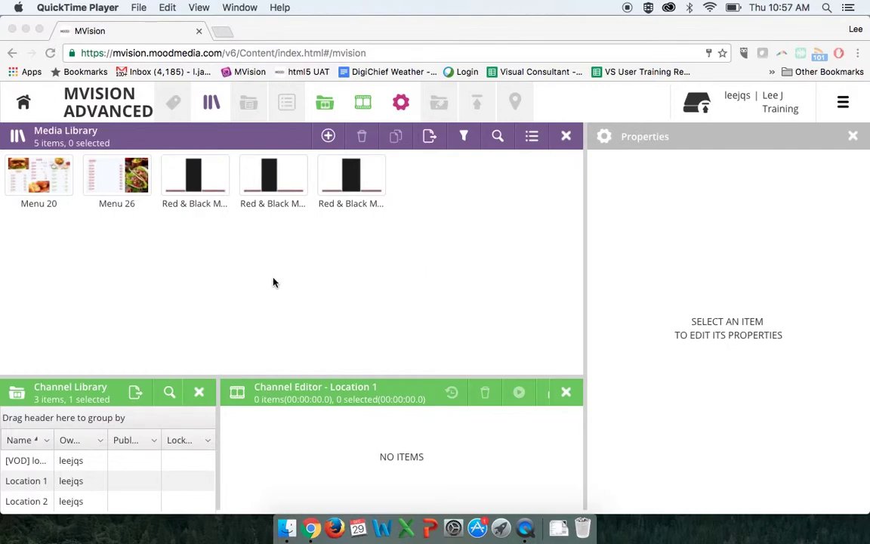
Start adding a new media item from a template and search the template library for "menu"
{"action": "left_click", "coordinate": [328, 136]}
{"action": "left_click", "coordinate": [328, 137]}
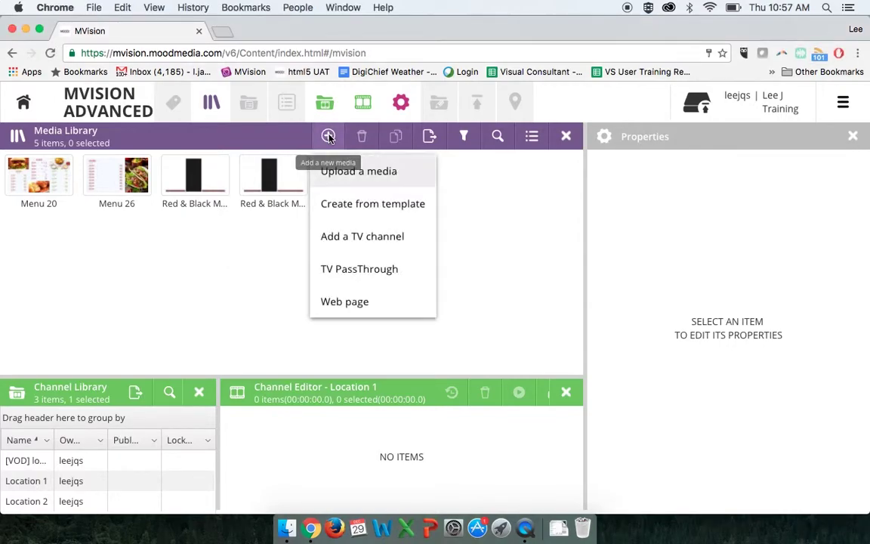
{"action": "left_click", "coordinate": [348, 204]}
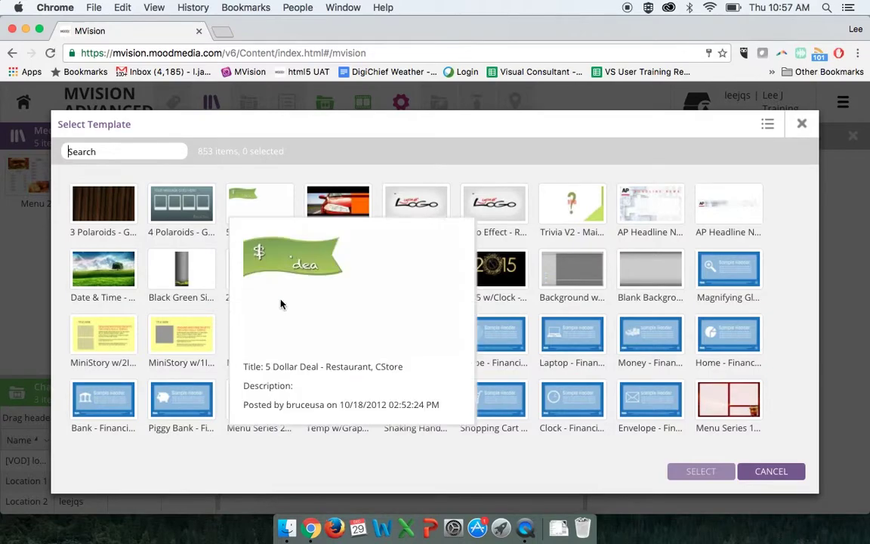
{"action": "left_click", "coordinate": [117, 145]}
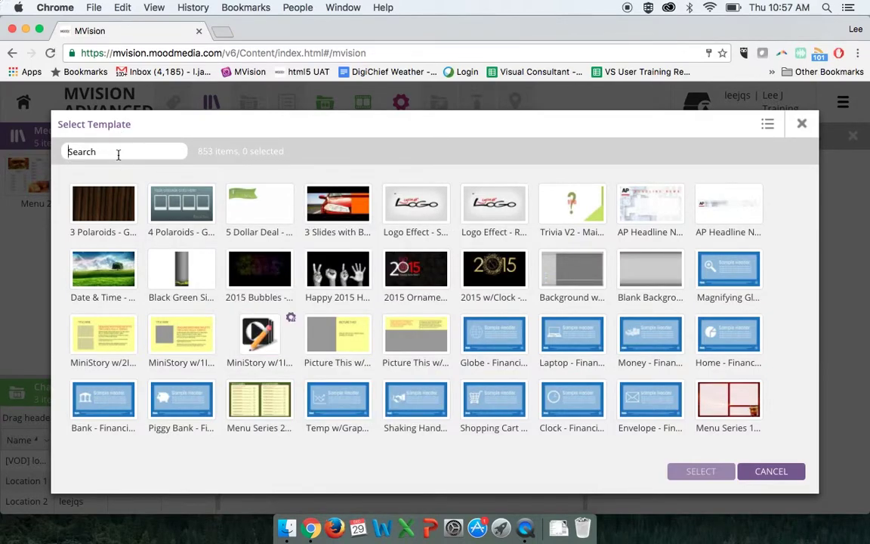
{"action": "type", "text": "menu"}
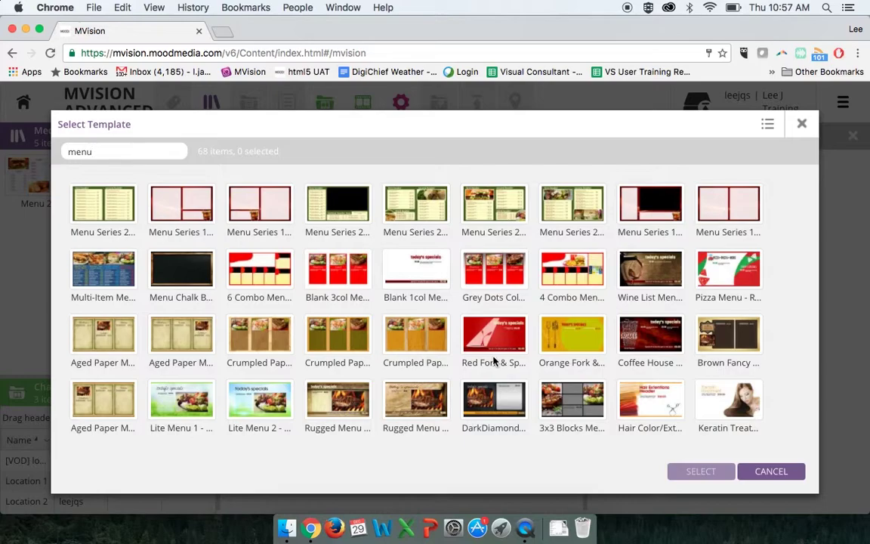
Create a media item from the Menu 20 template, saving it under the name Menu 20
{"action": "scroll", "coordinate": [377, 355], "scroll_direction": "down", "scroll_amount": 2}
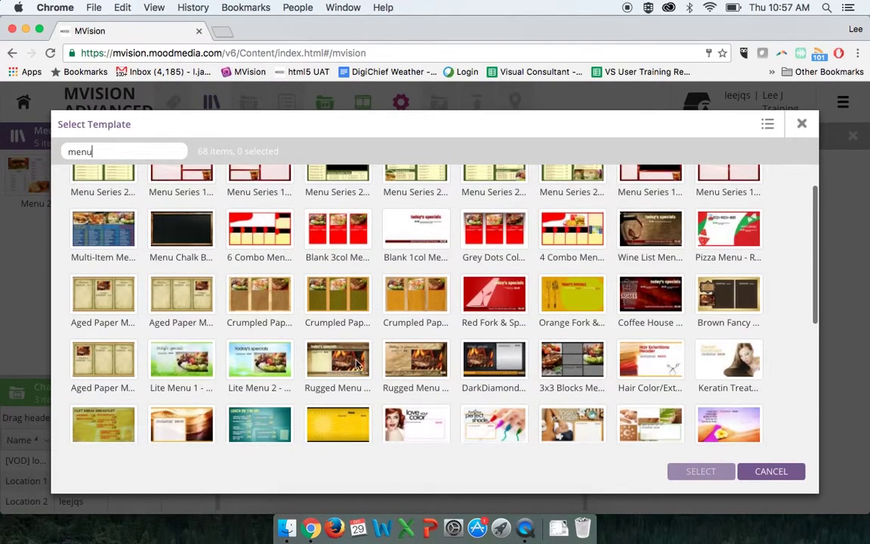
{"action": "scroll", "coordinate": [377, 340], "scroll_direction": "down", "scroll_amount": 5}
{"action": "scroll", "coordinate": [399, 310], "scroll_direction": "down", "scroll_amount": 2}
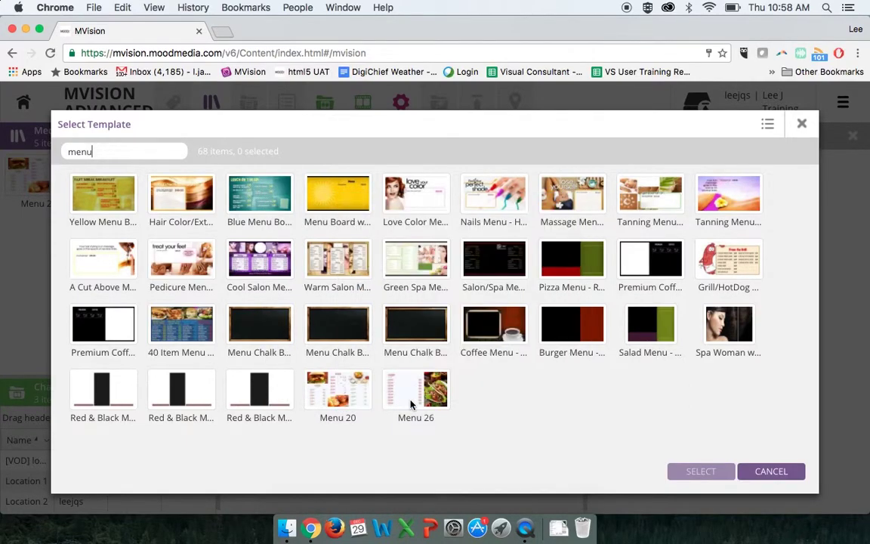
{"action": "mouse_move", "coordinate": [411, 413]}
{"action": "mouse_move", "coordinate": [345, 386]}
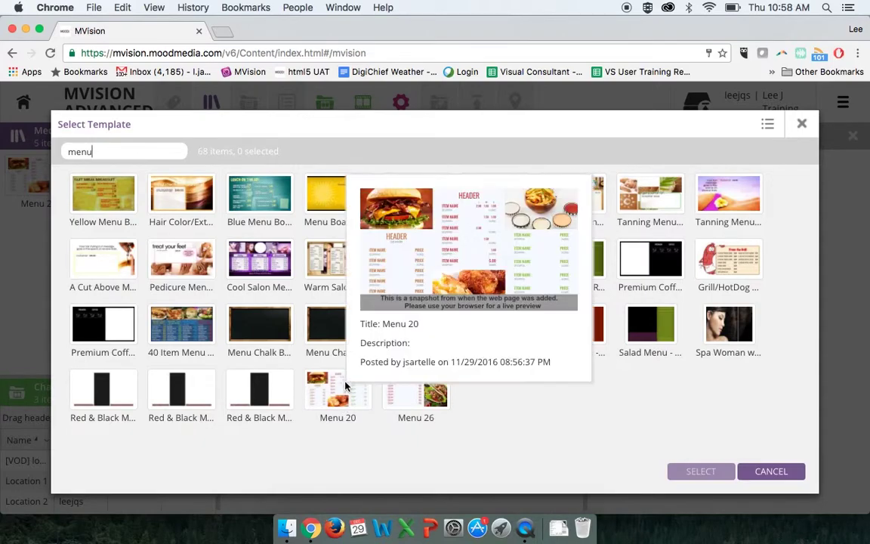
{"action": "left_click", "coordinate": [309, 361]}
{"action": "left_click", "coordinate": [699, 472]}
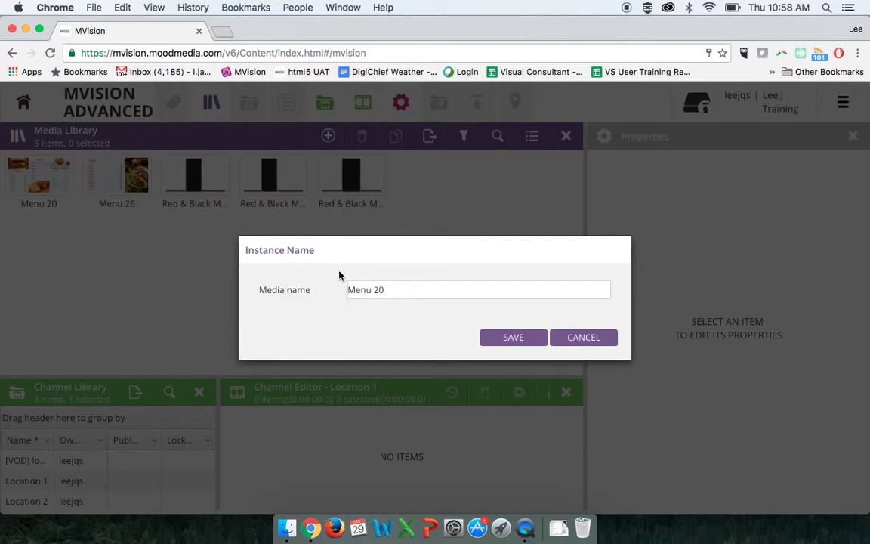
{"action": "left_click", "coordinate": [510, 338]}
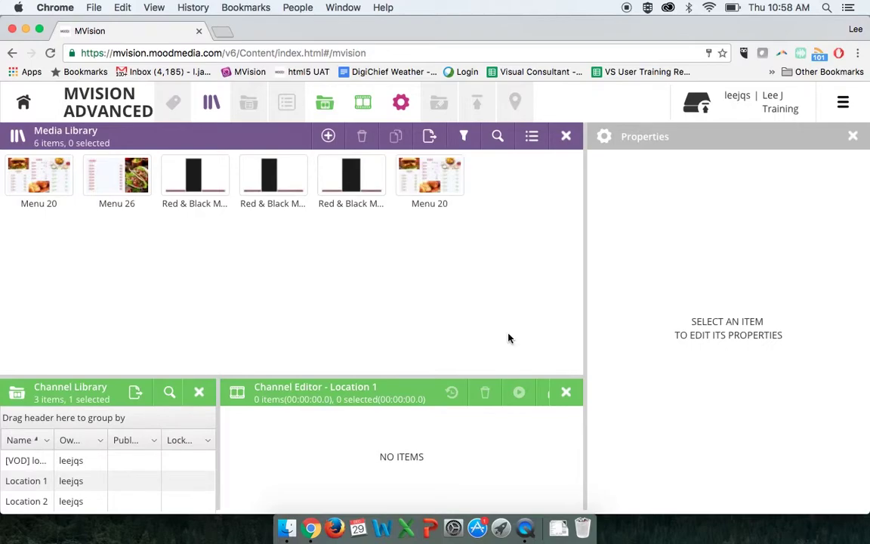
Select the newly added Menu 20 item and expand the Left Column Options among its template fields
{"action": "left_click", "coordinate": [423, 176]}
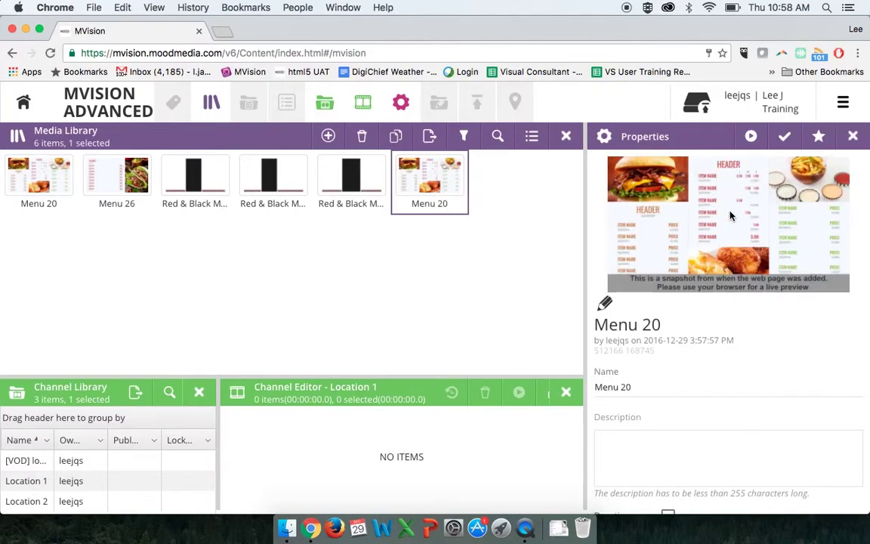
{"action": "scroll", "coordinate": [679, 242], "scroll_direction": "down", "scroll_amount": 2}
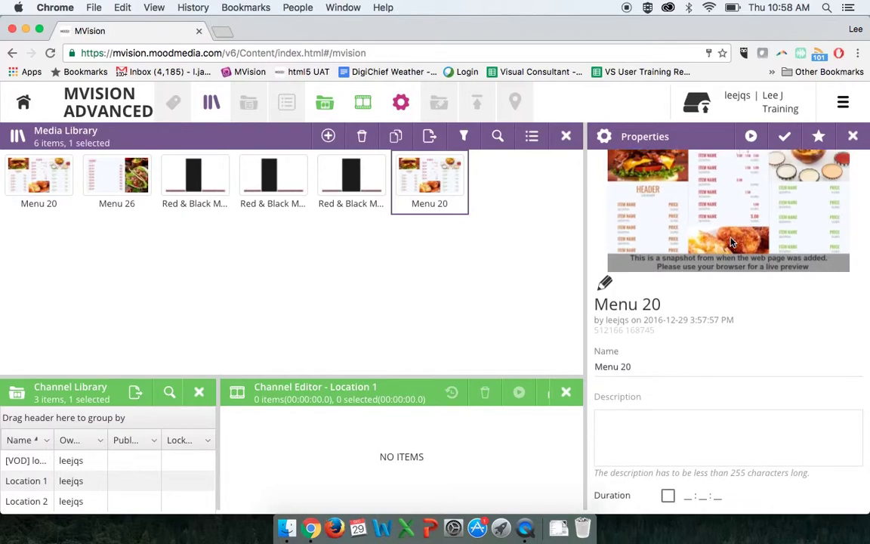
{"action": "scroll", "coordinate": [730, 242], "scroll_direction": "down", "scroll_amount": 6}
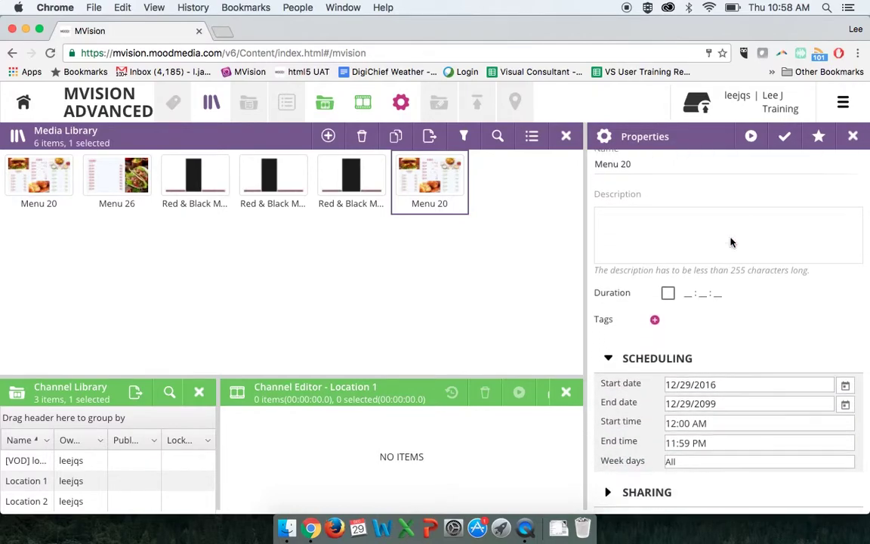
{"action": "scroll", "coordinate": [730, 242], "scroll_direction": "down", "scroll_amount": 3}
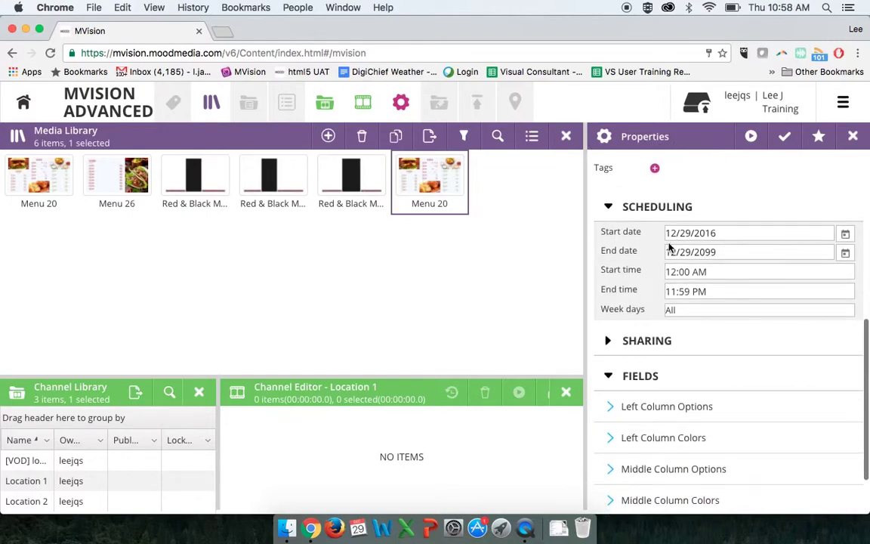
{"action": "scroll", "coordinate": [731, 294], "scroll_direction": "down", "scroll_amount": 3}
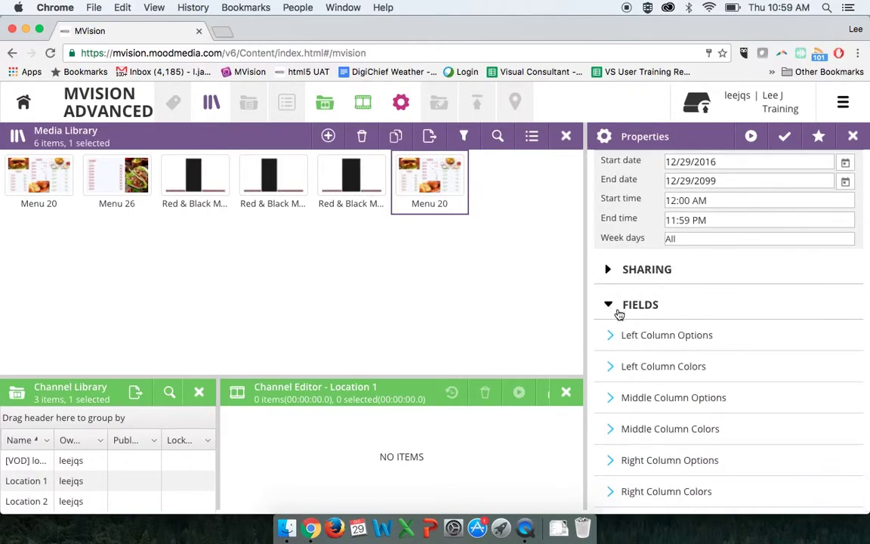
{"action": "left_click", "coordinate": [646, 309]}
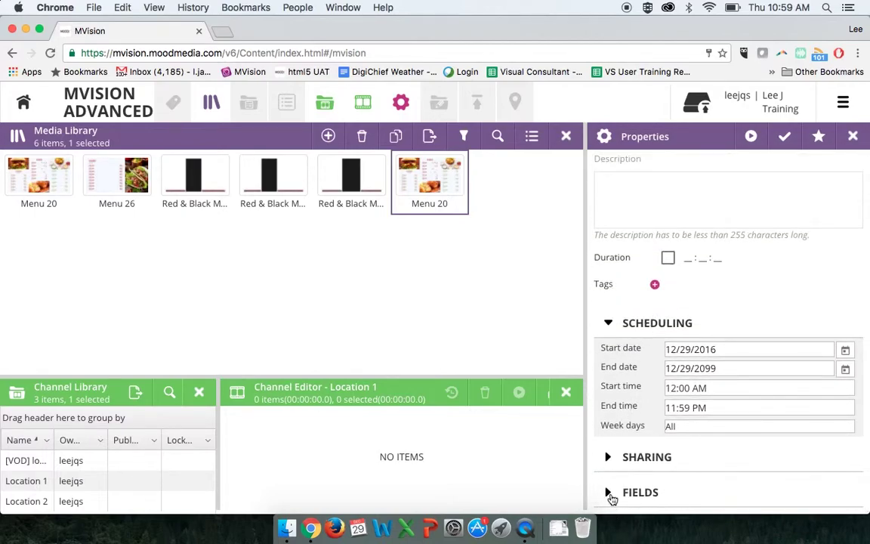
{"action": "left_click", "coordinate": [612, 498]}
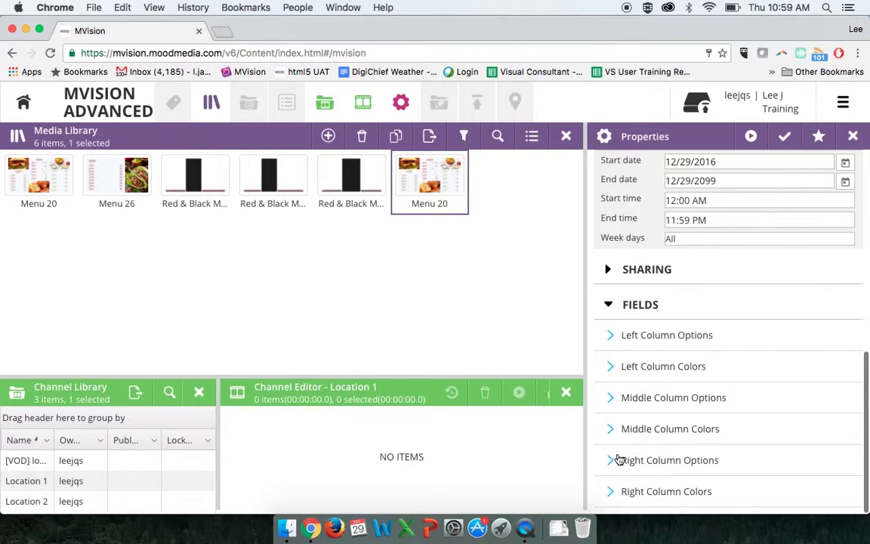
{"action": "left_click", "coordinate": [612, 337]}
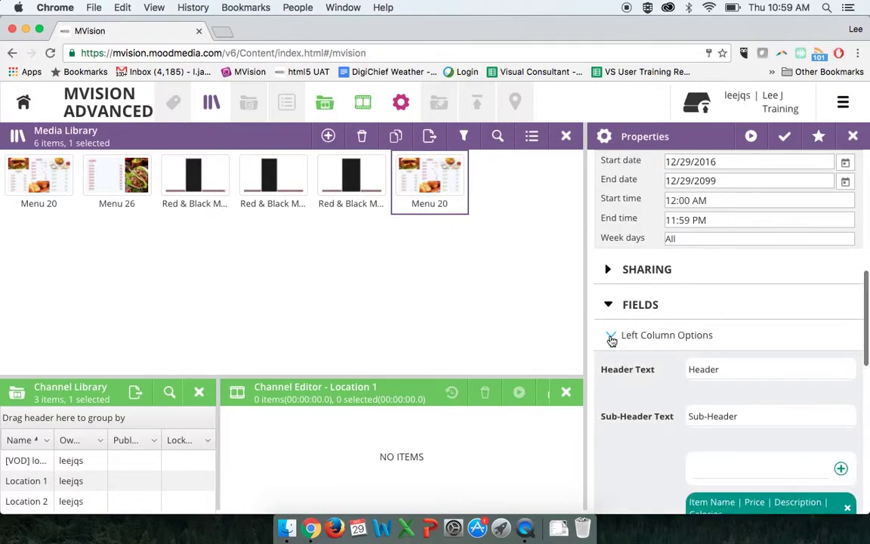
{"action": "scroll", "coordinate": [616, 420], "scroll_direction": "down", "scroll_amount": 5}
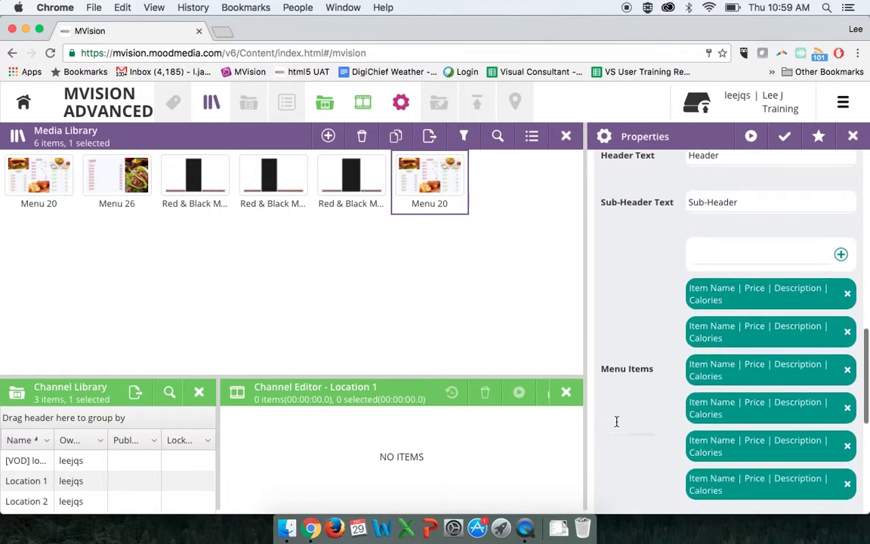
{"action": "scroll", "coordinate": [616, 421], "scroll_direction": "up", "scroll_amount": 1}
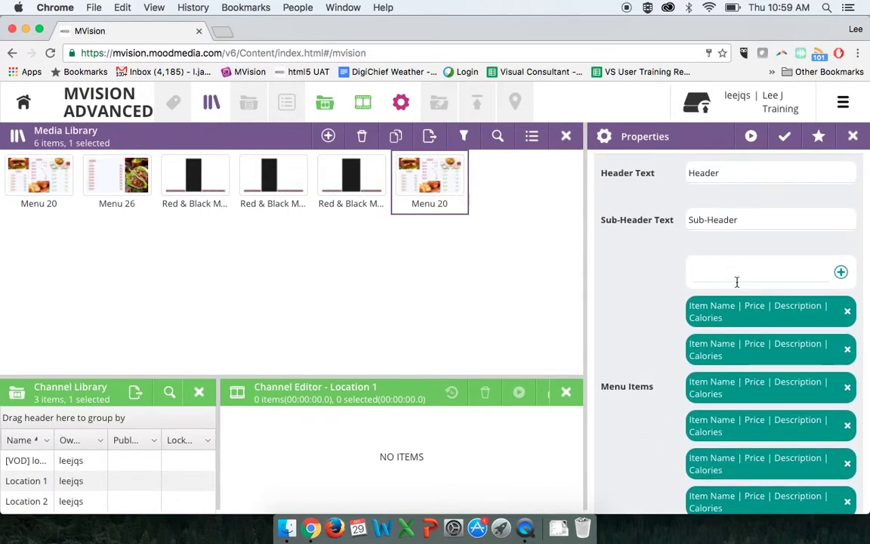
Preview the Menu 20 item to examine its column layout, and close the preview
{"action": "left_click", "coordinate": [752, 137]}
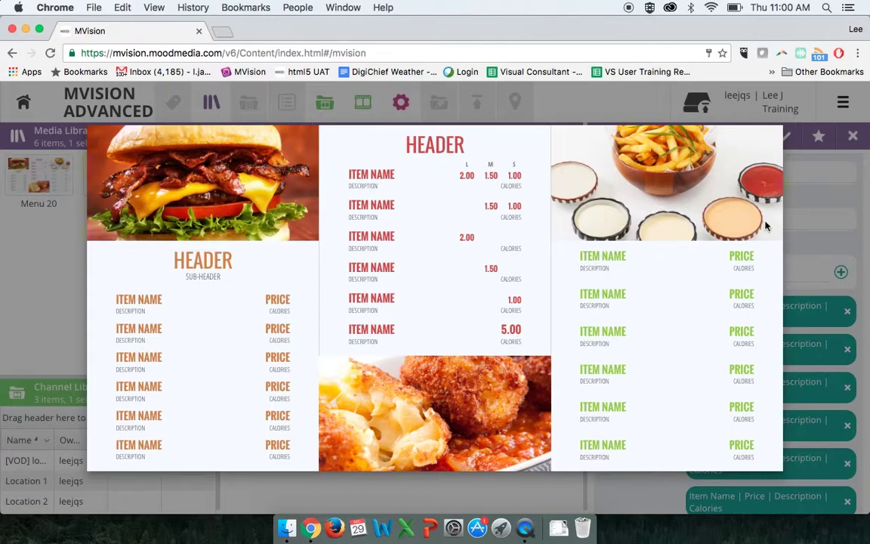
{"action": "left_click", "coordinate": [808, 250]}
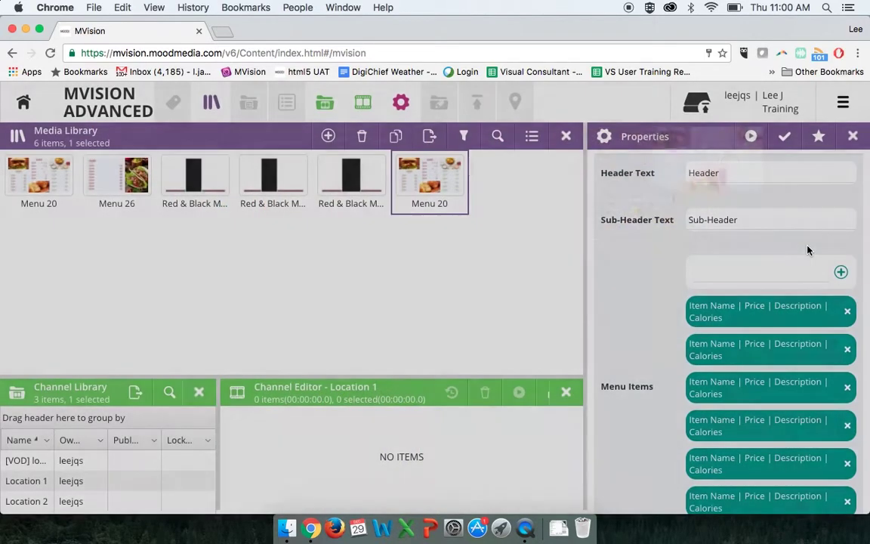
Set the left column's header text to "Appetizers" and its sub-header text to "Small Plates"
{"action": "scroll", "coordinate": [634, 300], "scroll_direction": "up", "scroll_amount": 1}
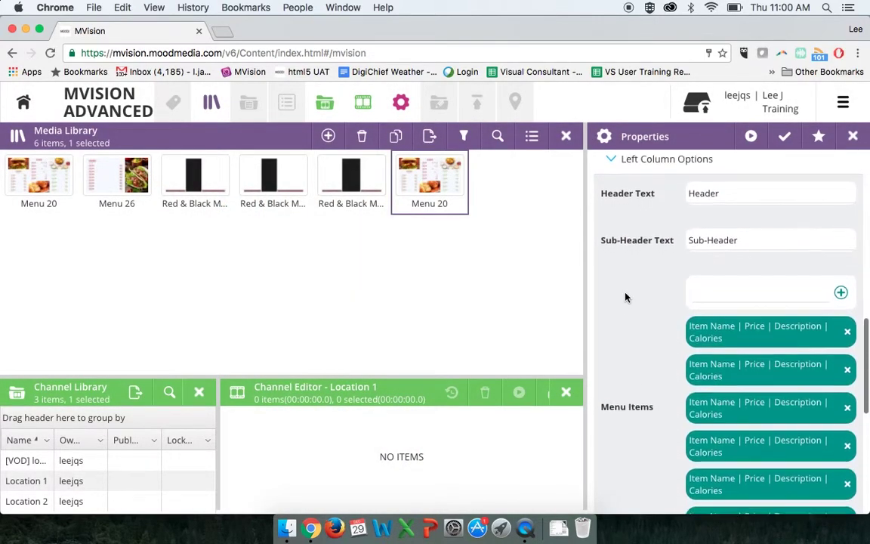
{"action": "scroll", "coordinate": [623, 295], "scroll_direction": "down", "scroll_amount": 1}
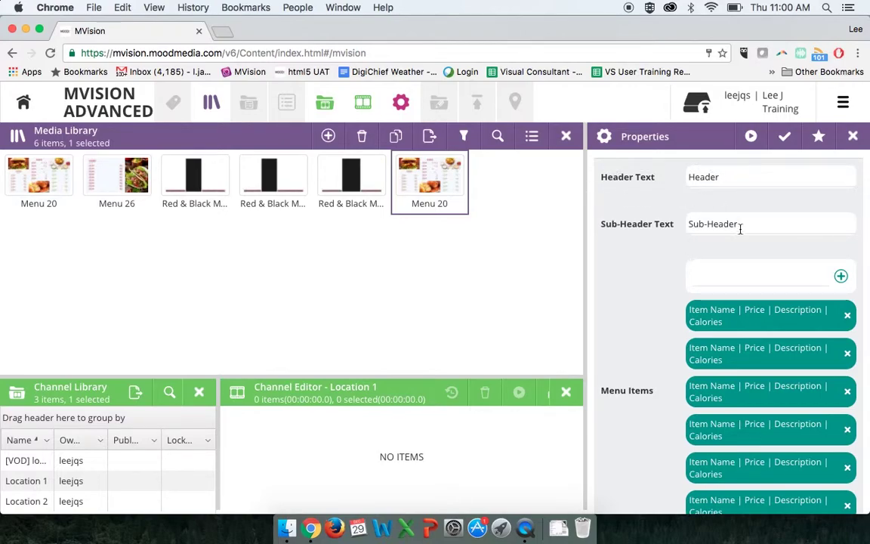
{"action": "left_click", "coordinate": [732, 184]}
{"action": "left_click_drag", "start_coordinate": [732, 184], "coordinate": [666, 179]}
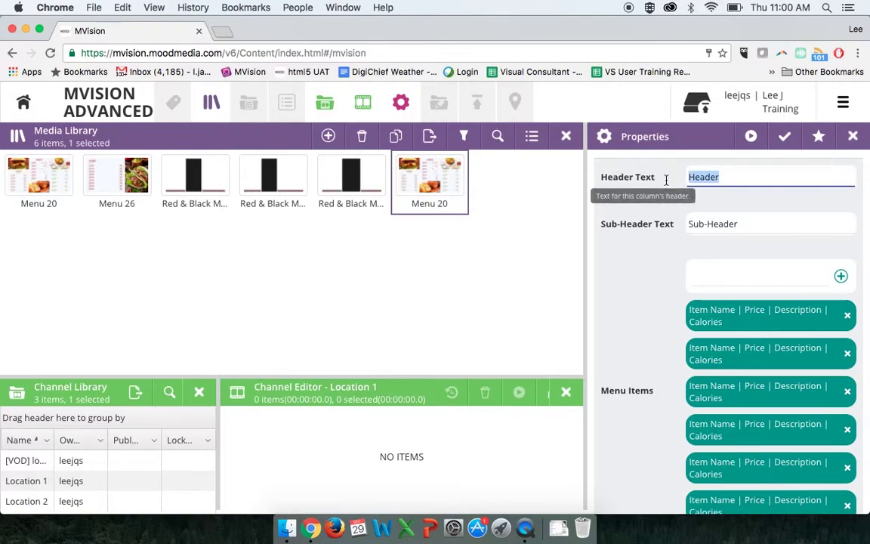
{"action": "type", "text": "App"}
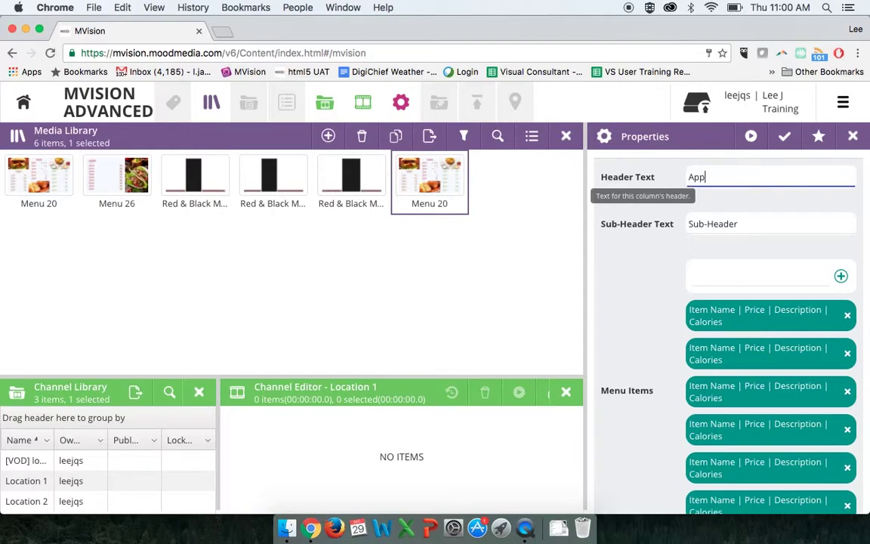
{"action": "type", "text": "etizers"}
{"action": "left_click_drag", "start_coordinate": [748, 223], "coordinate": [654, 222]}
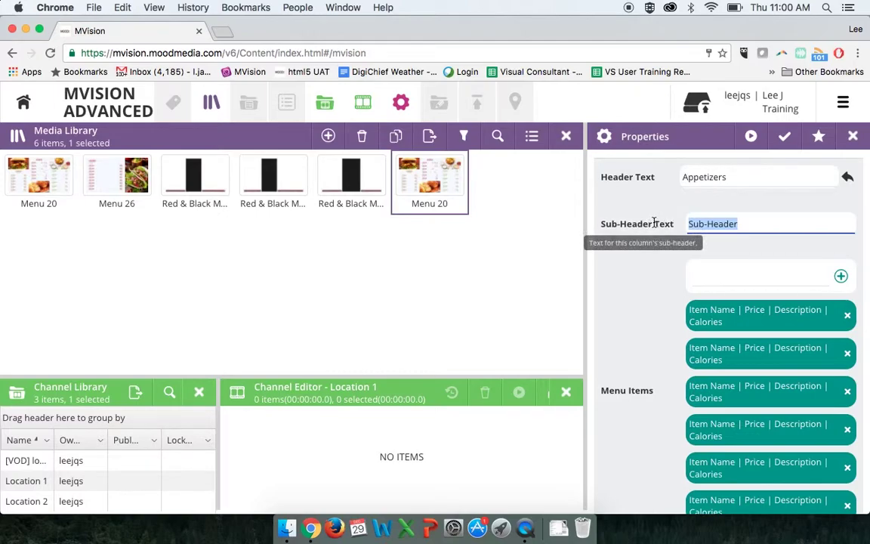
{"action": "type", "text": "Small Plates"}
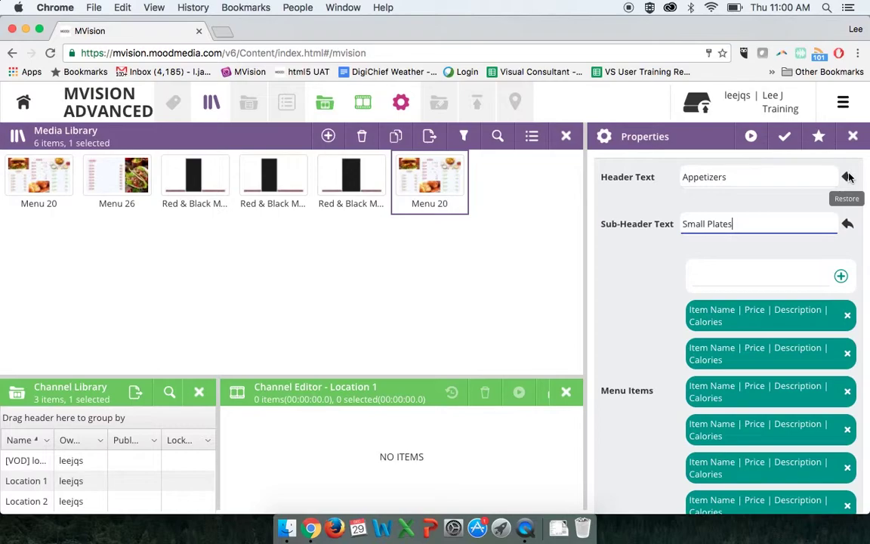
Restore the left column's default sub-header text and enter "Small Plates" there again
{"action": "left_click", "coordinate": [848, 224]}
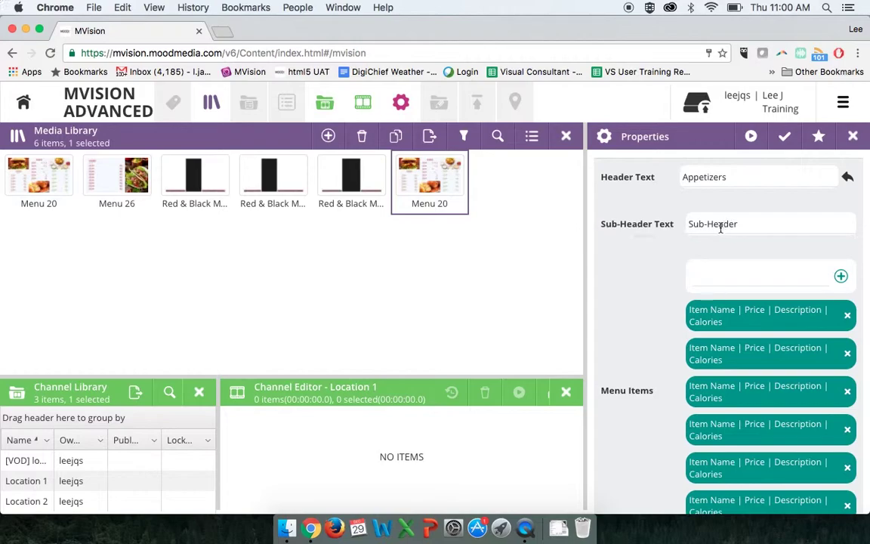
{"action": "left_click_drag", "start_coordinate": [747, 224], "coordinate": [692, 224]}
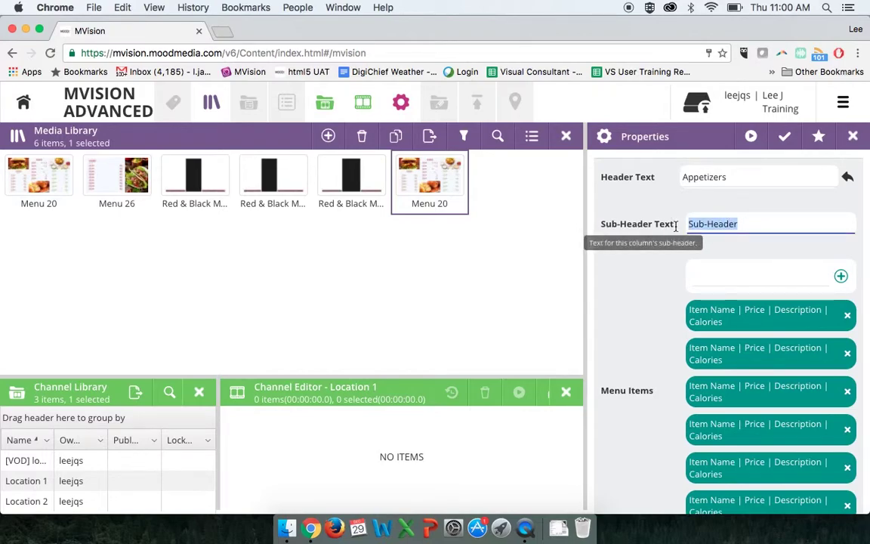
{"action": "type", "text": "Small Plates"}
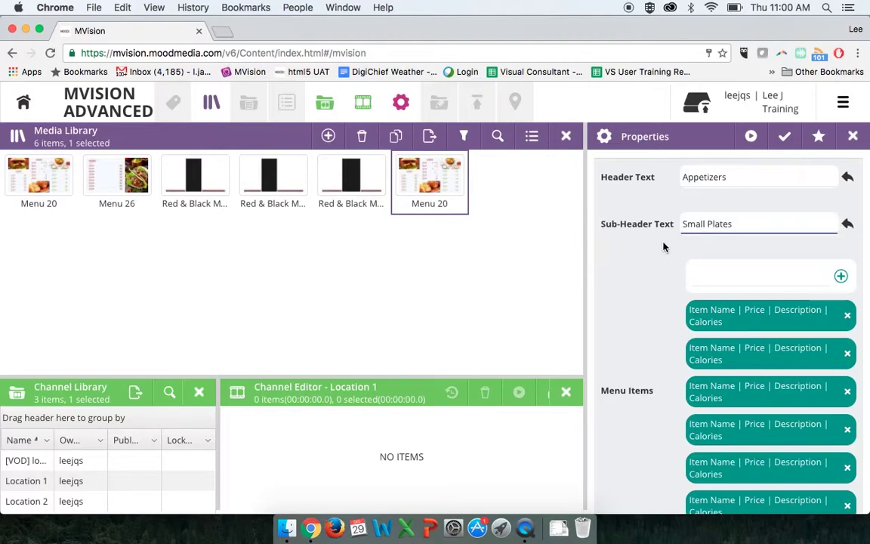
Open the left column's first menu item for editing and examine the order of its name, price, description and calories parts
{"action": "scroll", "coordinate": [667, 280], "scroll_direction": "down", "scroll_amount": 3}
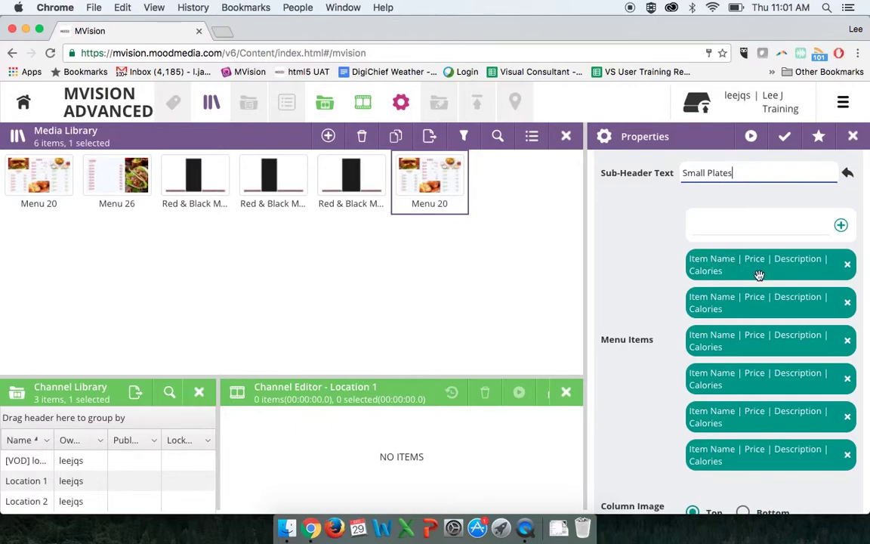
{"action": "left_click", "coordinate": [730, 272]}
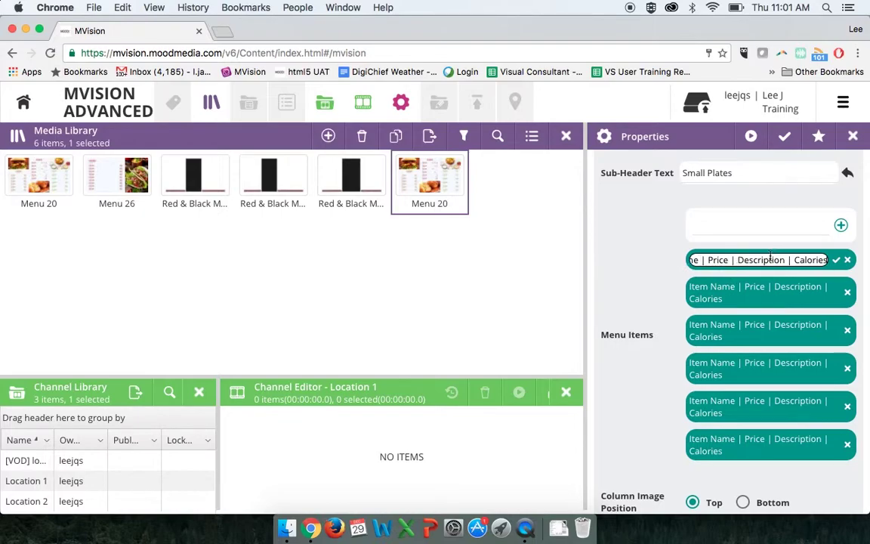
{"action": "key", "text": "Home"}
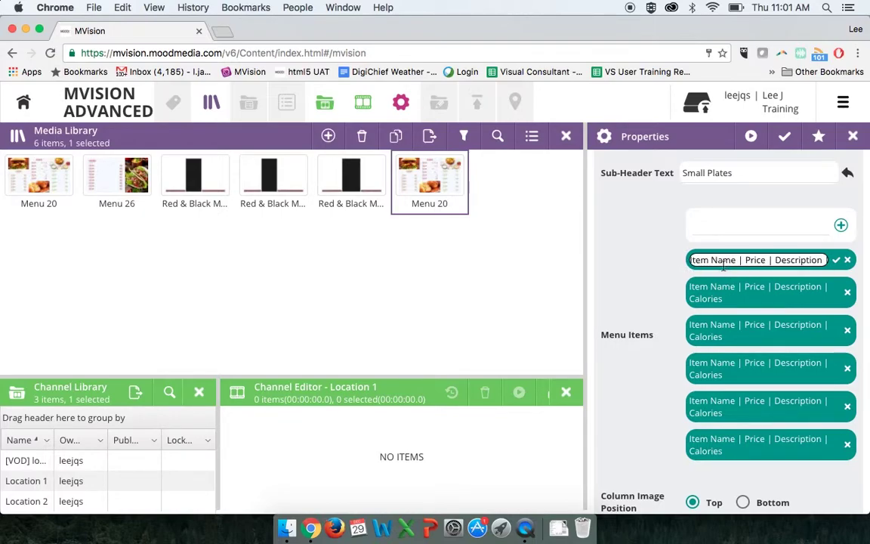
{"action": "left_click_drag", "start_coordinate": [699, 262], "coordinate": [824, 259]}
{"action": "left_click", "coordinate": [751, 258]}
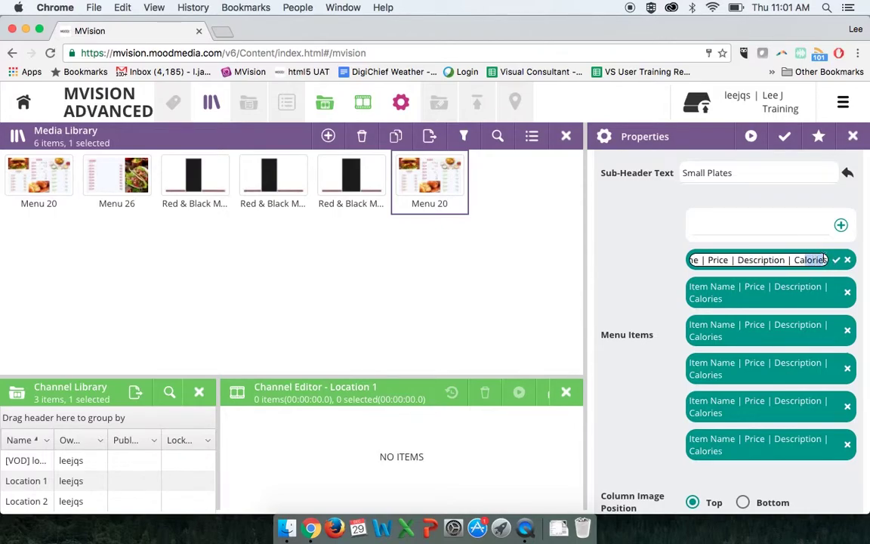
{"action": "left_click", "coordinate": [746, 259]}
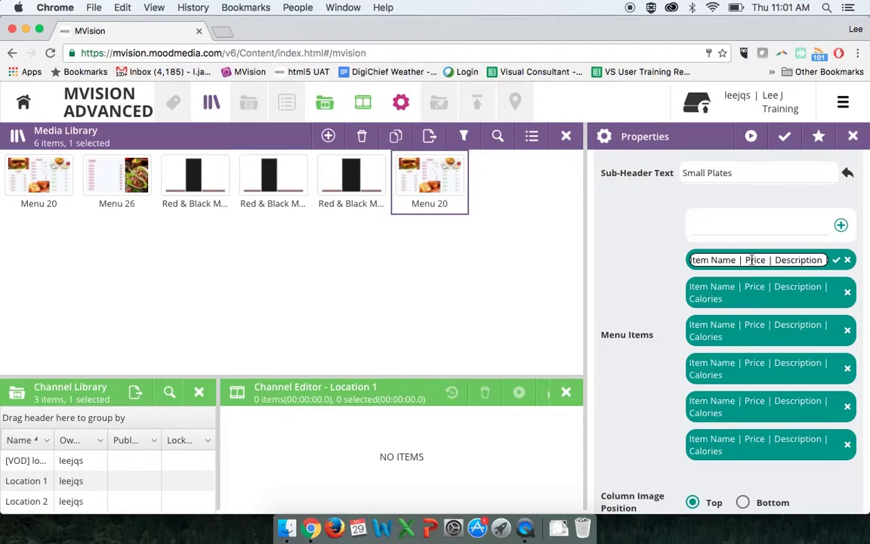
{"action": "mouse_move", "coordinate": [824, 259]}
{"action": "left_mouse_down"}
{"action": "mouse_move", "coordinate": [802, 260]}
{"action": "mouse_move", "coordinate": [818, 262]}
{"action": "left_mouse_up"}
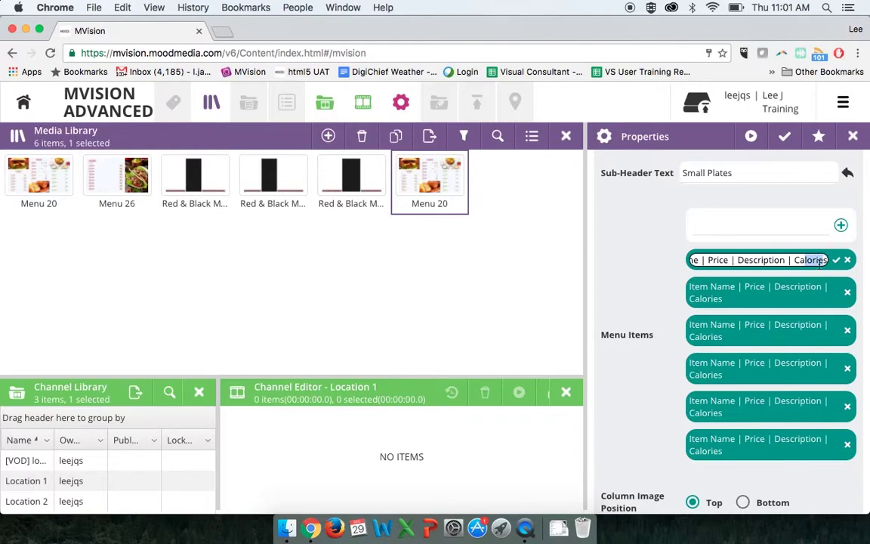
{"action": "left_click", "coordinate": [731, 260]}
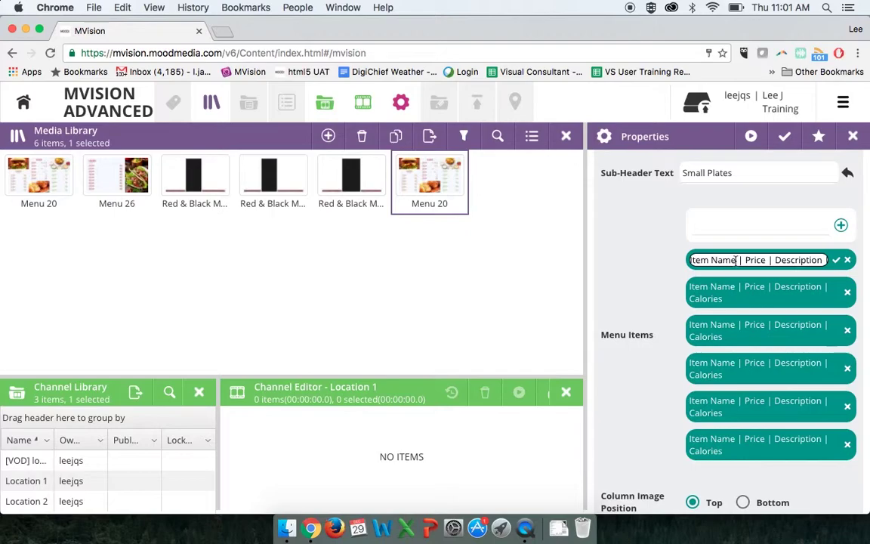
Set the first menu item's name to "Nachos" and its price to "$5.00", keeping the separators between the parts
{"action": "left_click_drag", "start_coordinate": [735, 260], "coordinate": [663, 261]}
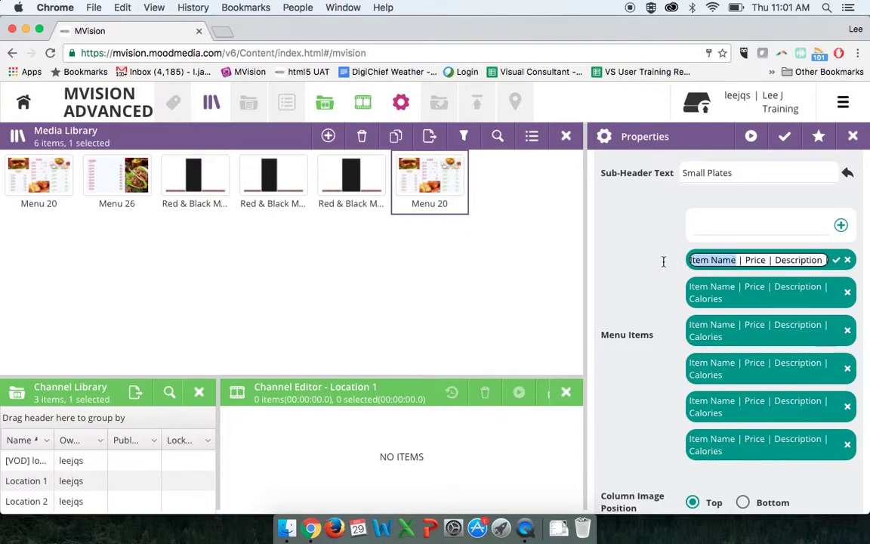
{"action": "type", "text": "Nachos"}
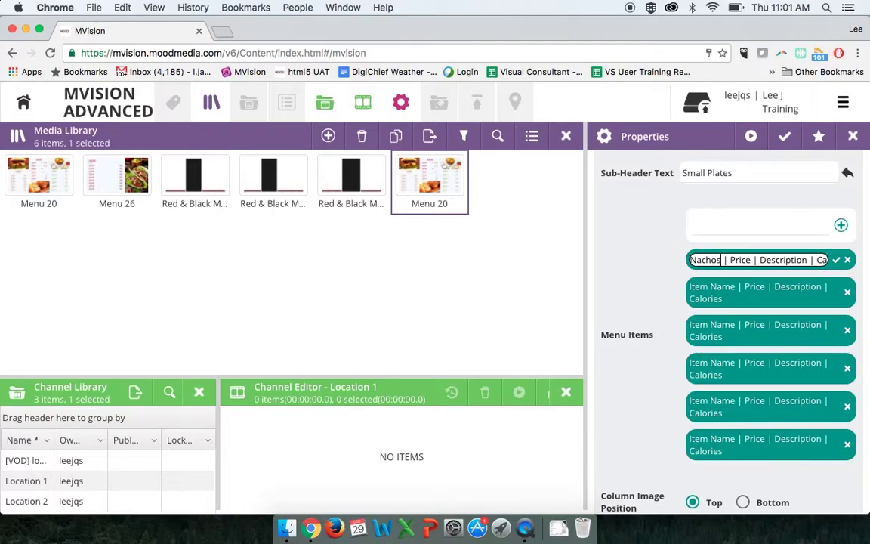
{"action": "left_click", "coordinate": [748, 261]}
{"action": "left_click_drag", "start_coordinate": [748, 260], "coordinate": [731, 259]}
{"action": "type", "text": "$5.0"}
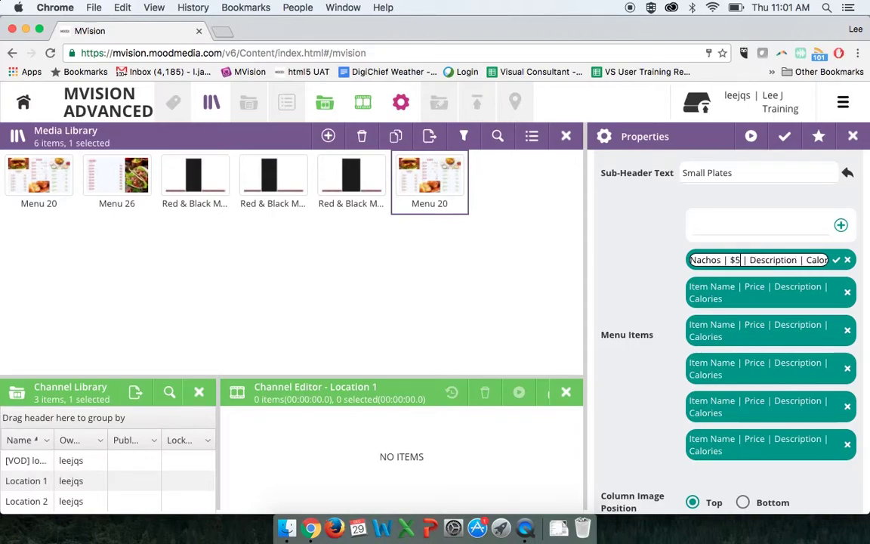
{"action": "type", "text": "0"}
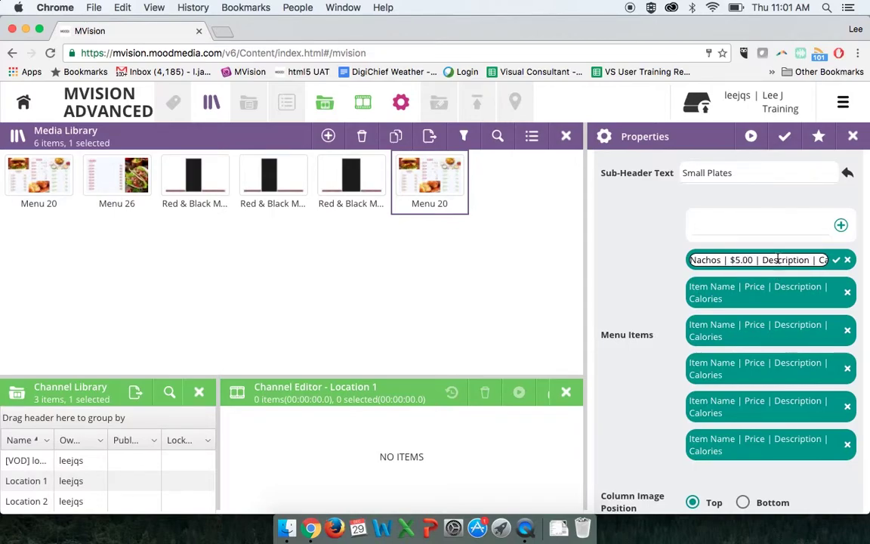
Replace the Nachos item's description placeholder with "Chili, Cheese and Jalapenos Make This a Winner"
{"action": "left_click_drag", "start_coordinate": [763, 259], "coordinate": [809, 260]}
{"action": "type", "text": "Chili"}
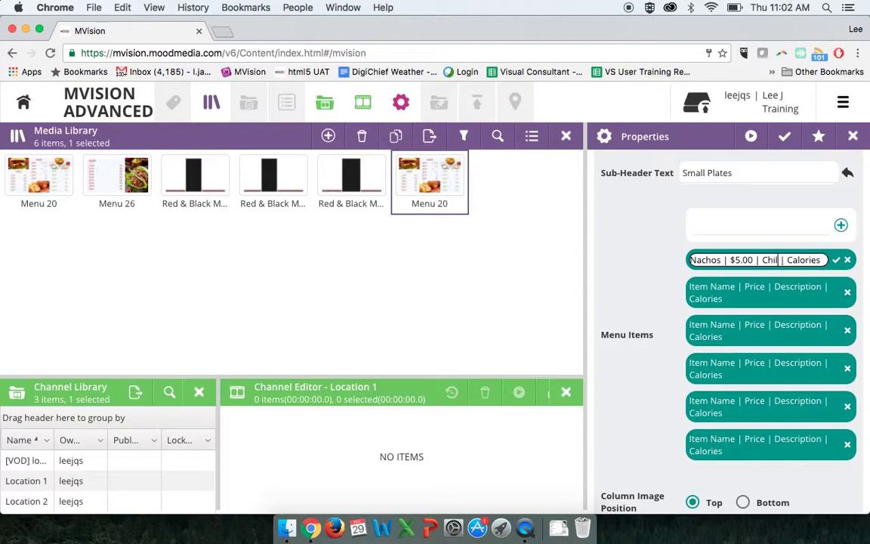
{"action": "type", "text": ", Cheese an"}
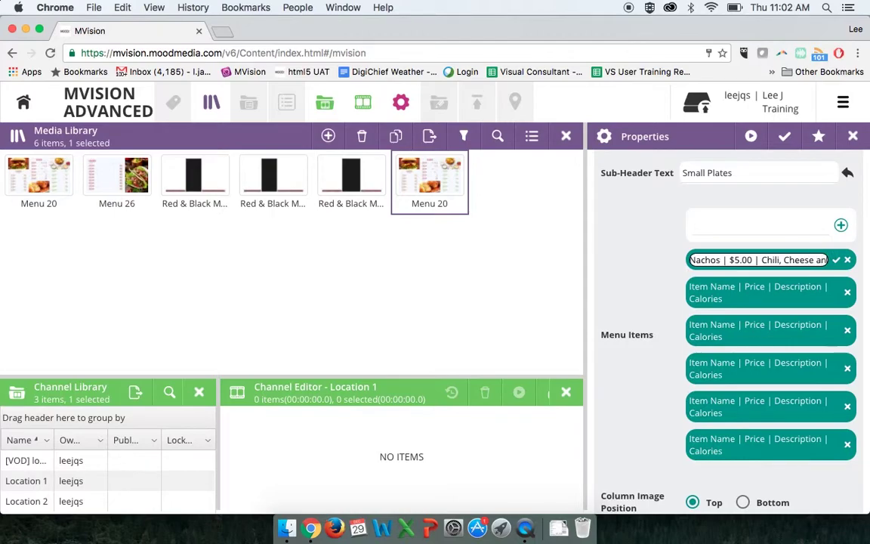
{"action": "type", "text": "d Jalapenos M"}
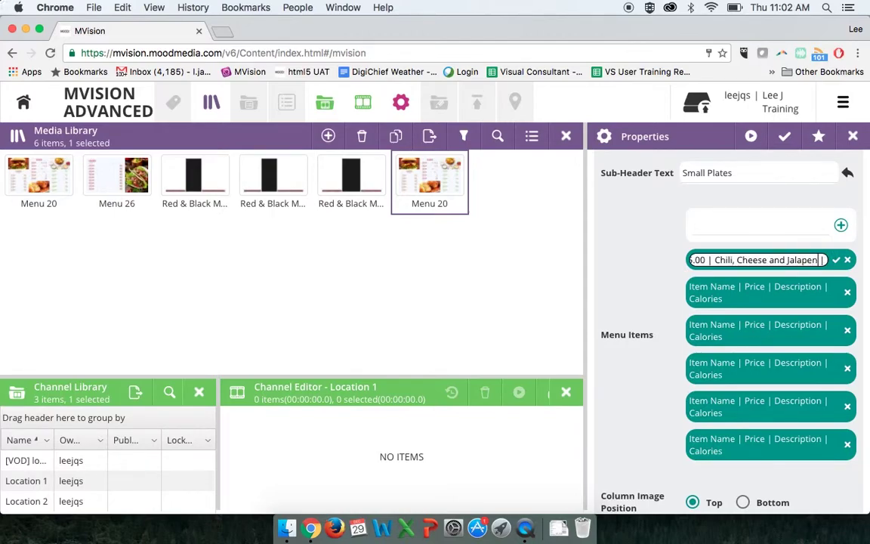
{"action": "type", "text": "ake T"}
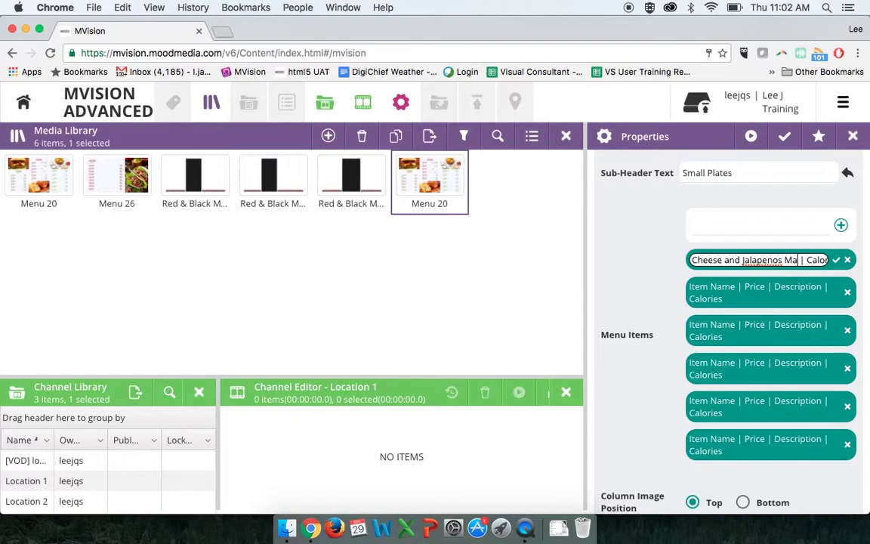
{"action": "type", "text": "his a W"}
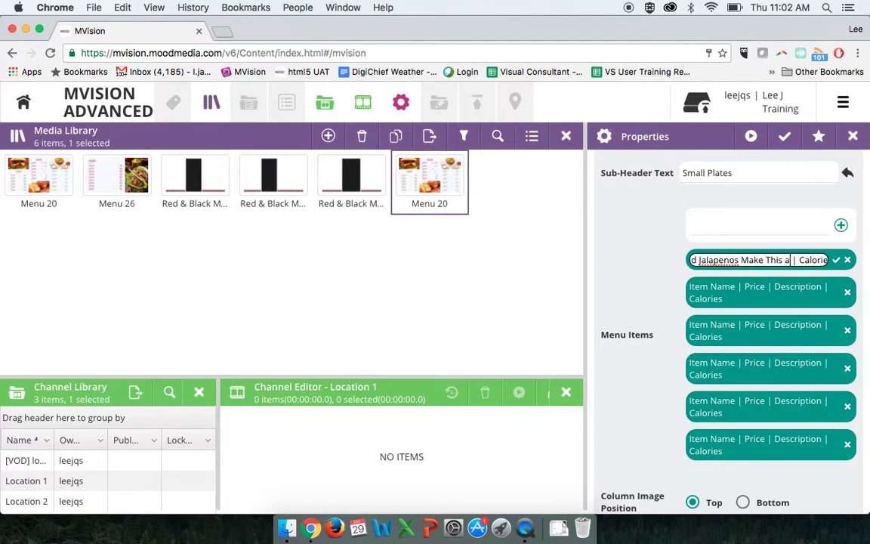
{"action": "type", "text": "inner"}
Set the Nachos item's calories to 700, save the entry and preview the menu
{"action": "key", "text": "End"}
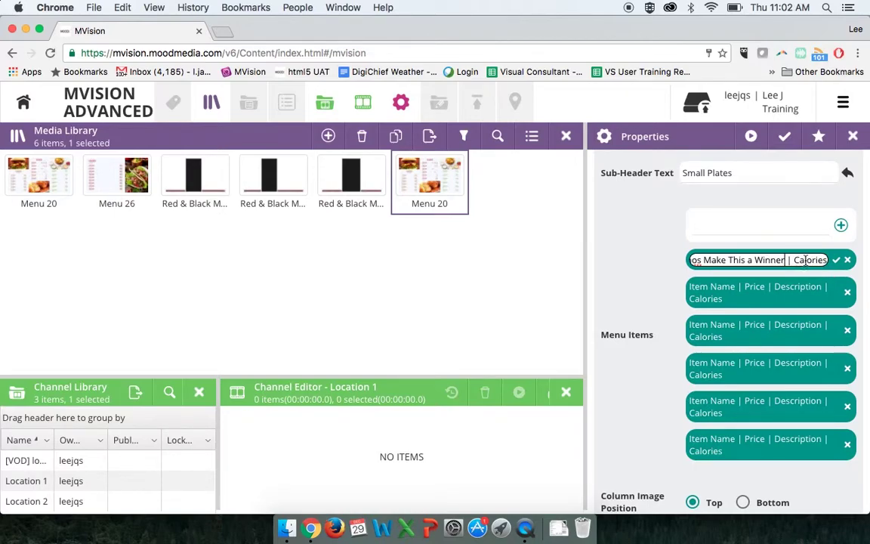
{"action": "left_click_drag", "start_coordinate": [795, 259], "coordinate": [862, 265]}
{"action": "type", "text": "700"}
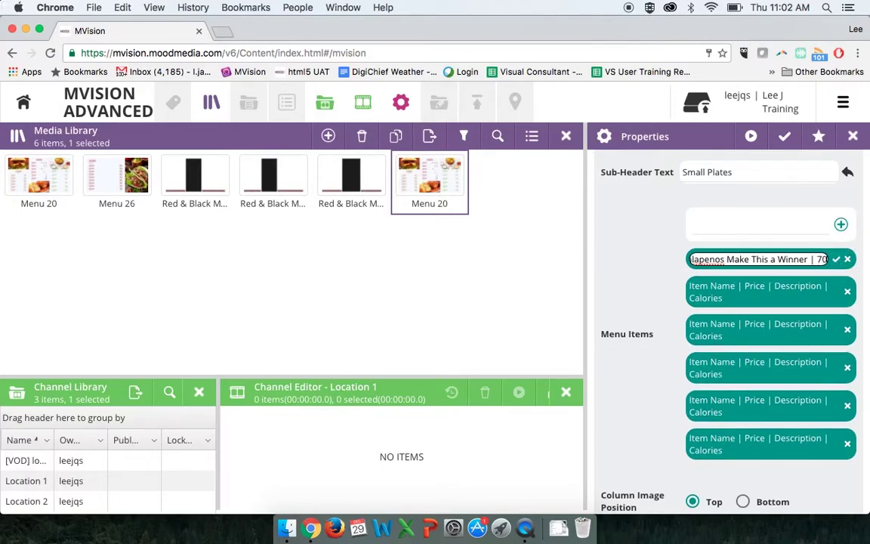
{"action": "left_click", "coordinate": [838, 261]}
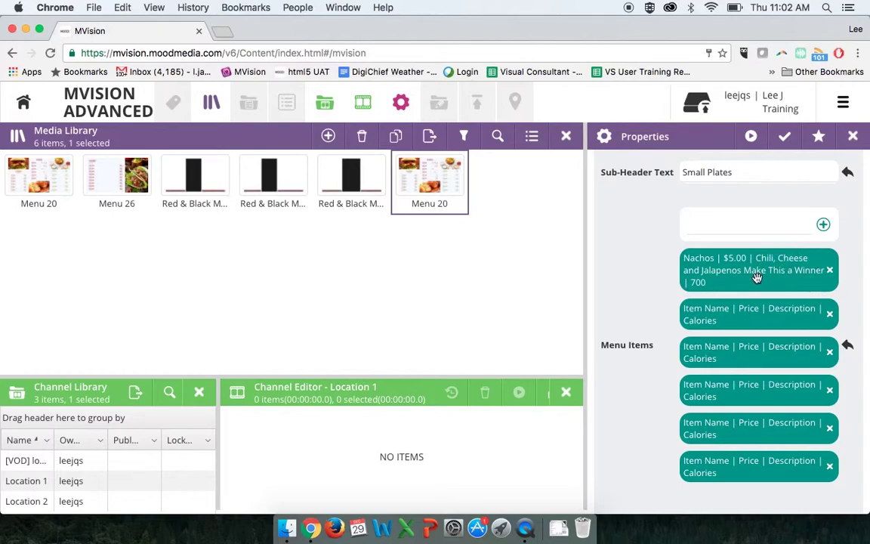
{"action": "left_click", "coordinate": [752, 138]}
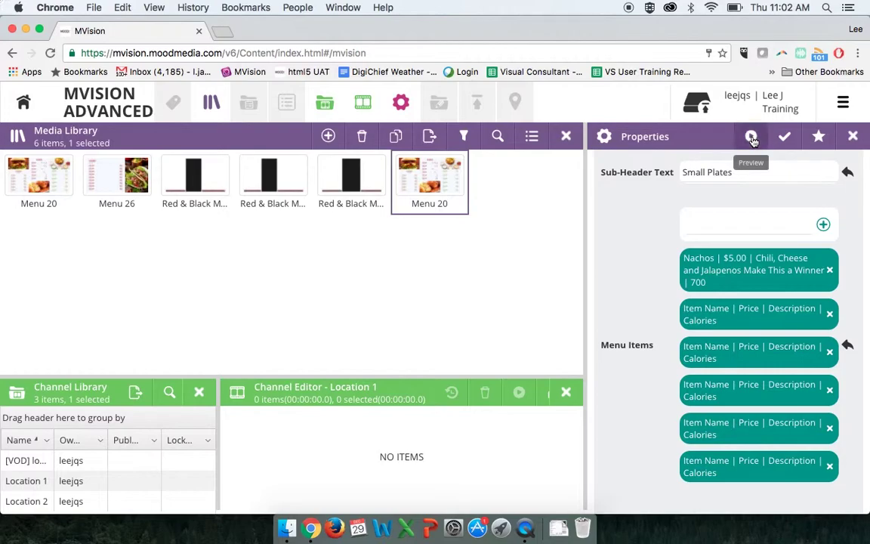
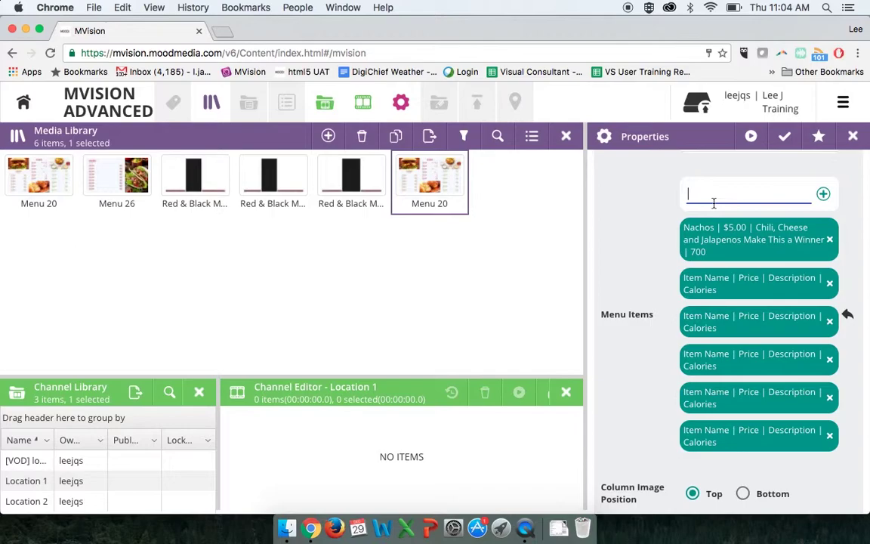
Add a new left-column menu item reading "Chicken Wings | $6.00 | Hot Spicy Buffalo wings | 900"
{"action": "type", "text": "Chicken Wings"}
{"action": "type", "text": "| $"}
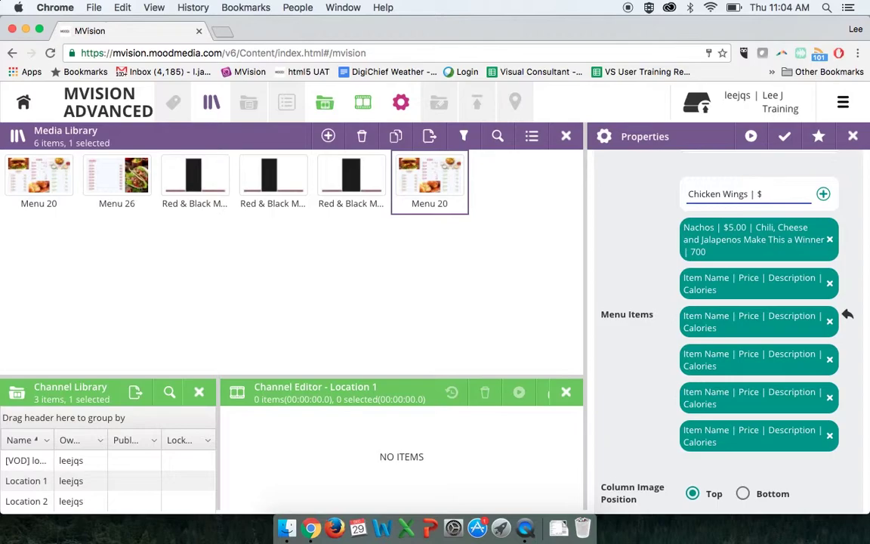
{"action": "type", "text": "6.00 | Hot S"}
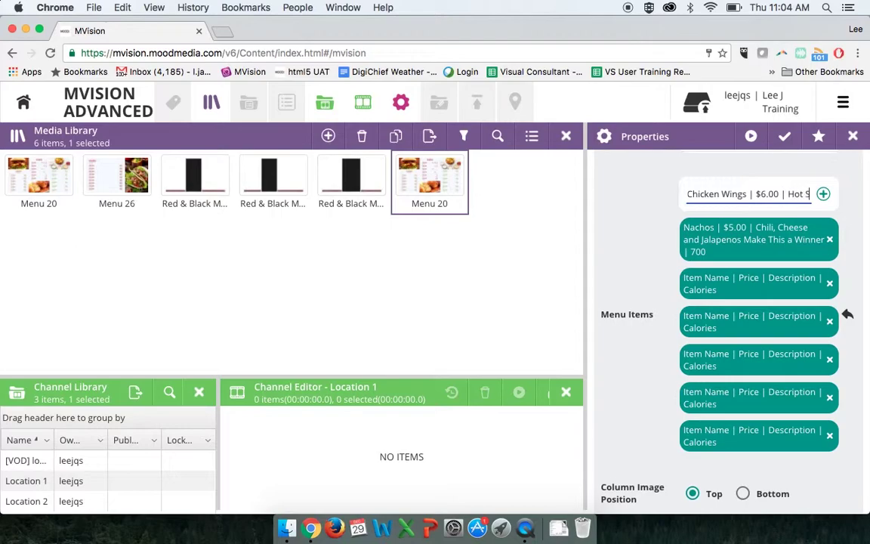
{"action": "type", "text": "picy Bulla"}
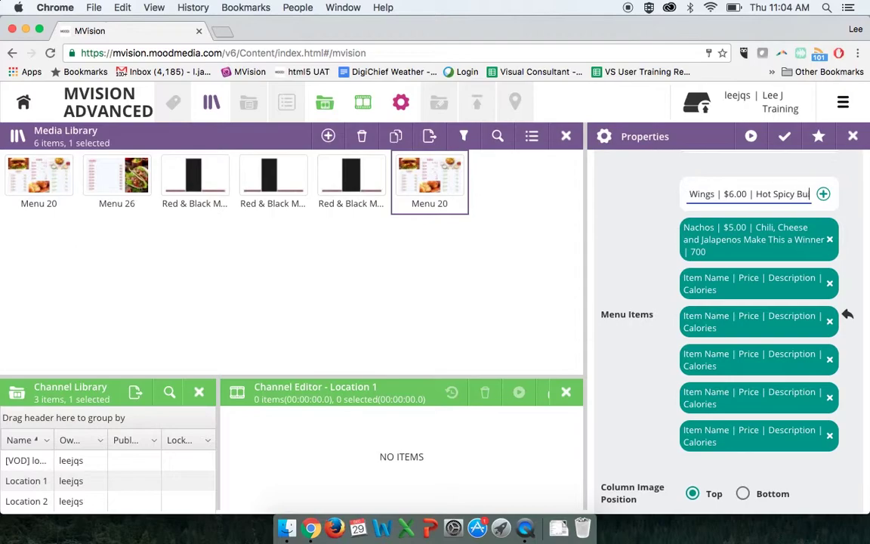
{"action": "key", "text": "BackSpace"}
{"action": "key", "text": "BackSpace"}
{"action": "key", "text": "BackSpace"}
{"action": "type", "text": "ffalo"}
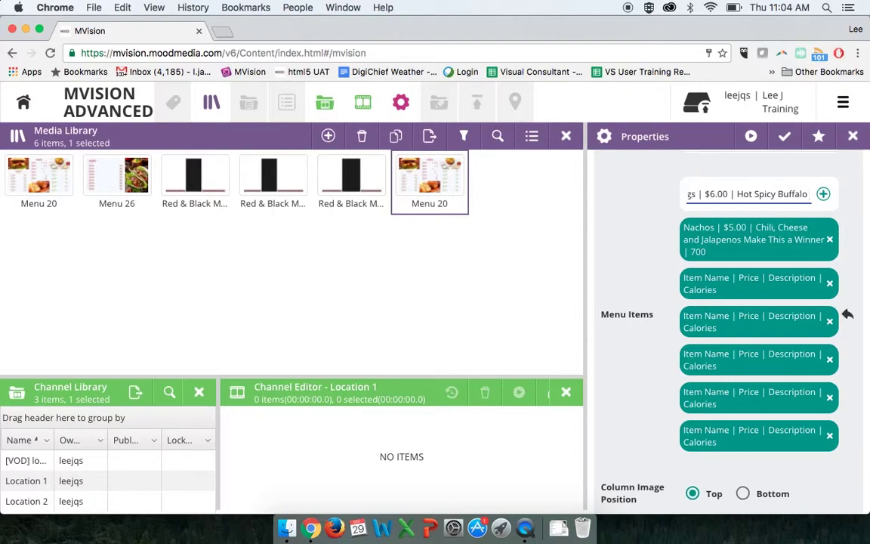
{"action": "type", "text": " wings"}
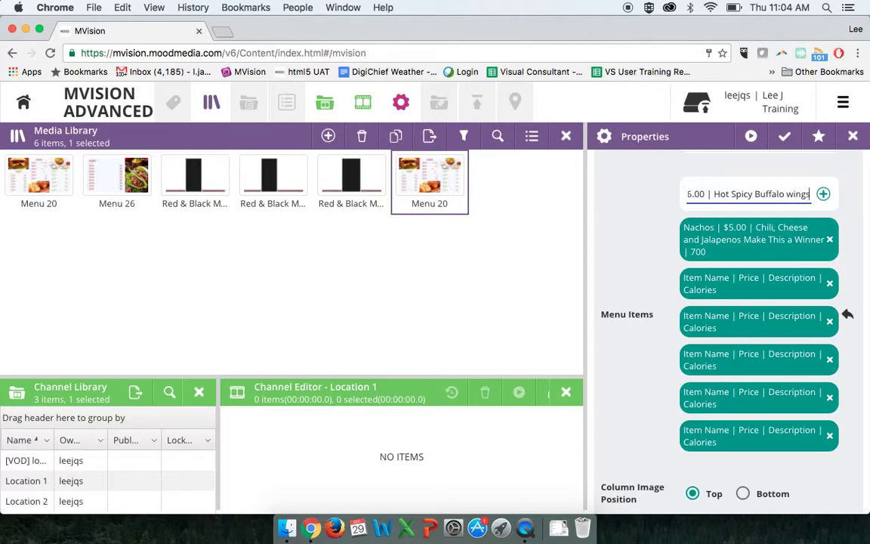
{"action": "type", "text": " |"}
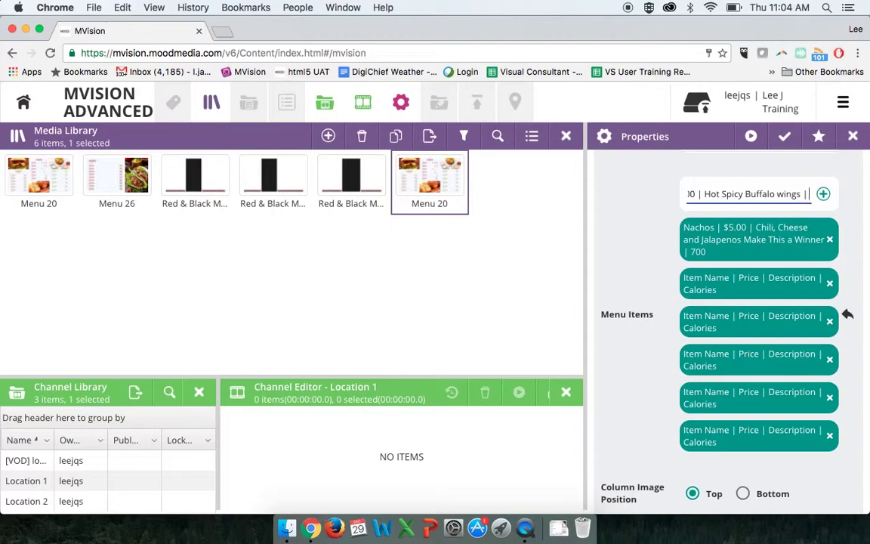
{"action": "type", "text": " 900"}
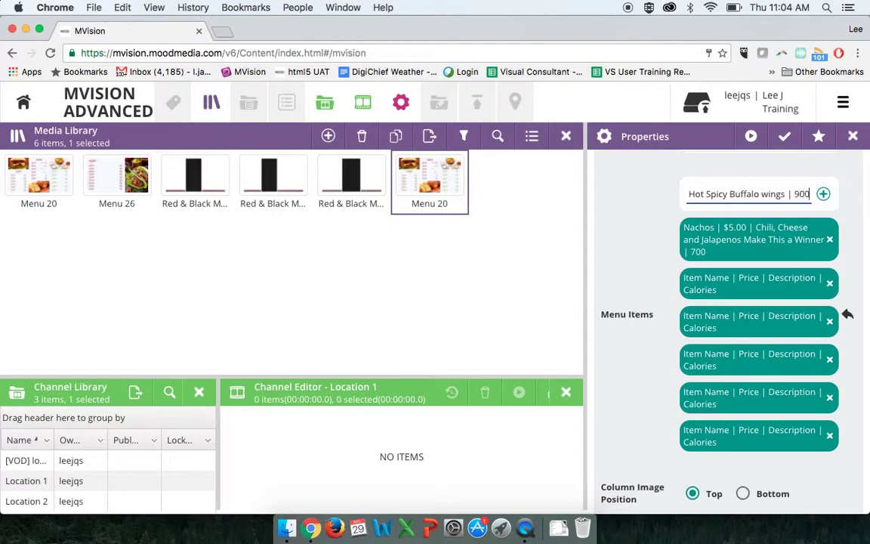
{"action": "left_click", "coordinate": [824, 195]}
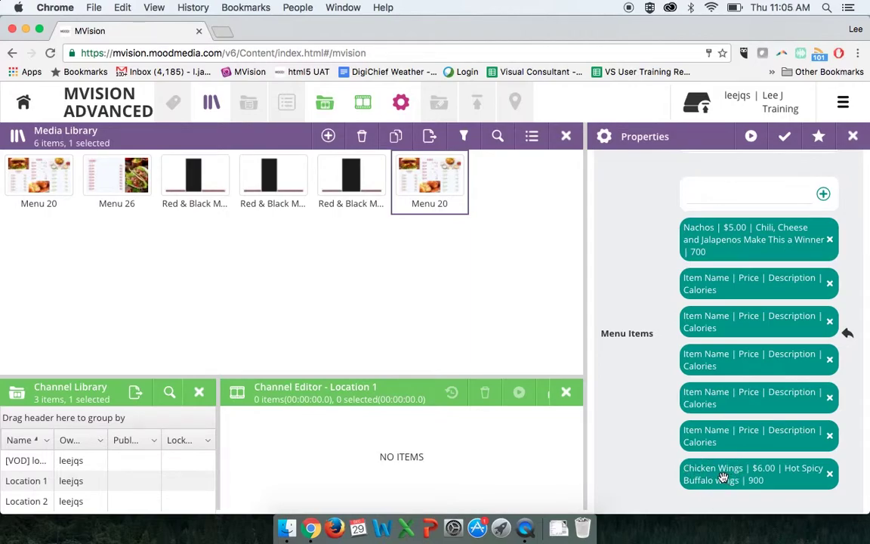
Move the Chicken Wings item directly below Nachos in the menu items, then preview the menu and close the preview
{"action": "left_click_drag", "start_coordinate": [722, 477], "coordinate": [739, 284]}
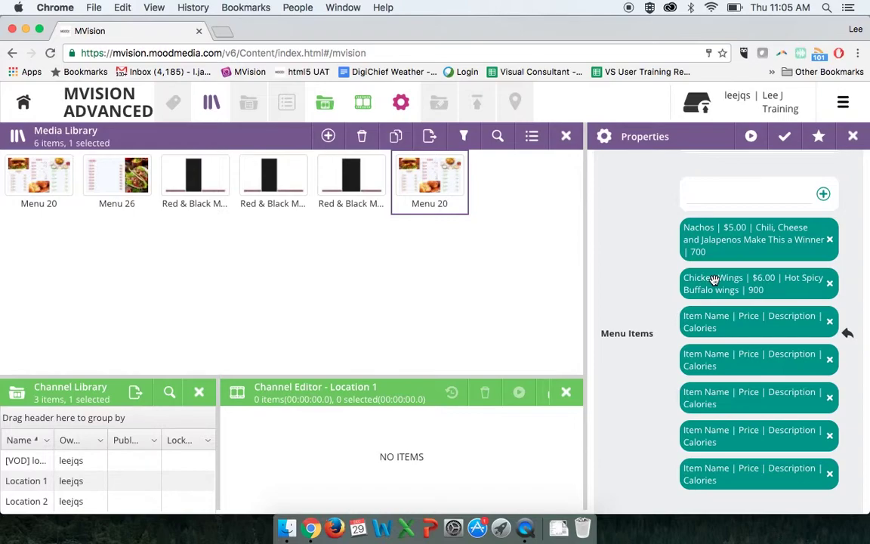
{"action": "left_click", "coordinate": [751, 142]}
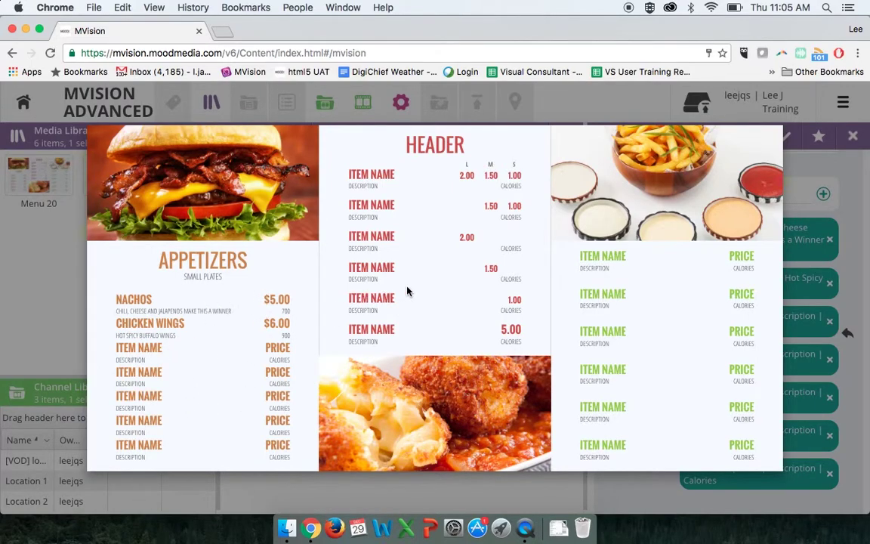
{"action": "left_click", "coordinate": [767, 220]}
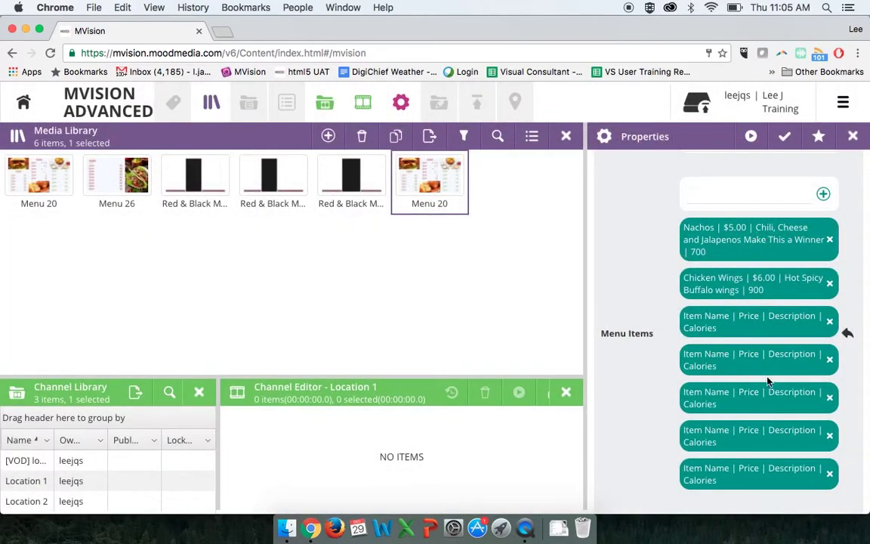
Preview the menu with the left column's image position set to Bottom, and restore the default position
{"action": "scroll", "coordinate": [763, 422], "scroll_direction": "down", "scroll_amount": 1}
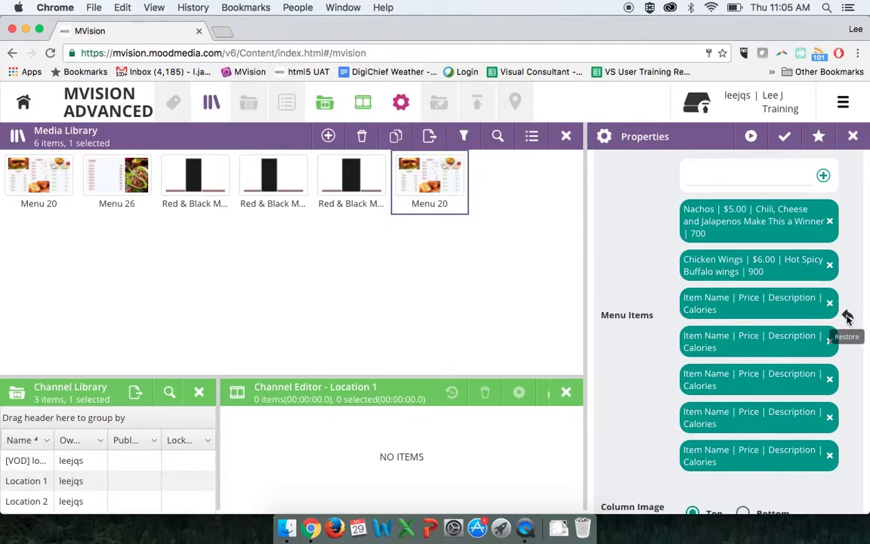
{"action": "scroll", "coordinate": [847, 320], "scroll_direction": "down", "scroll_amount": 6}
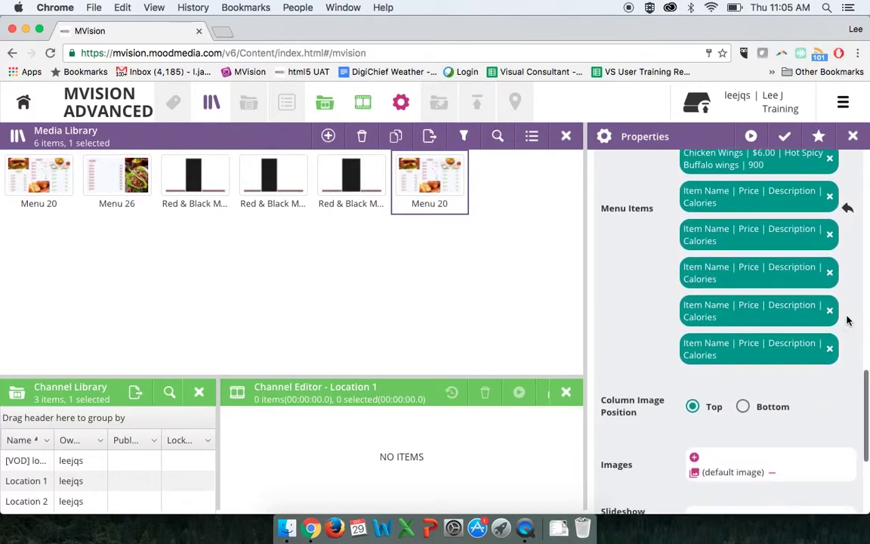
{"action": "mouse_move", "coordinate": [624, 325]}
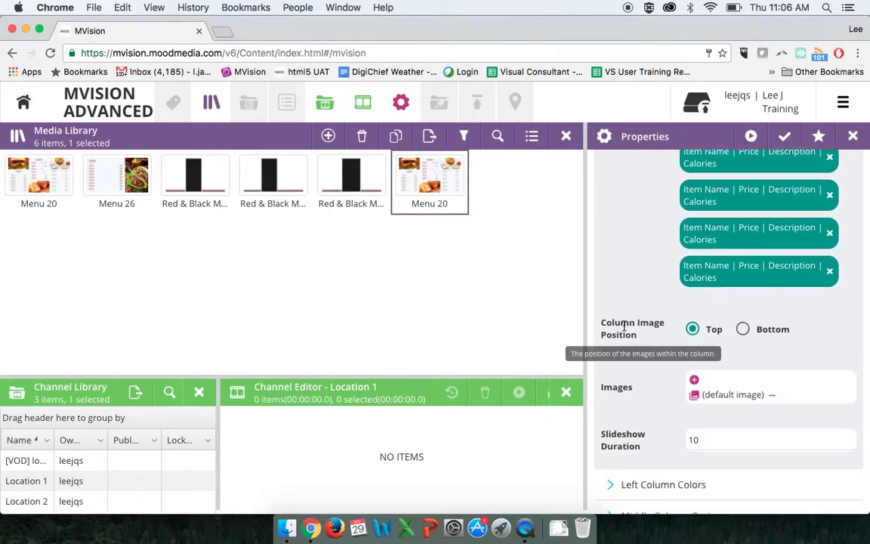
{"action": "left_click", "coordinate": [744, 330]}
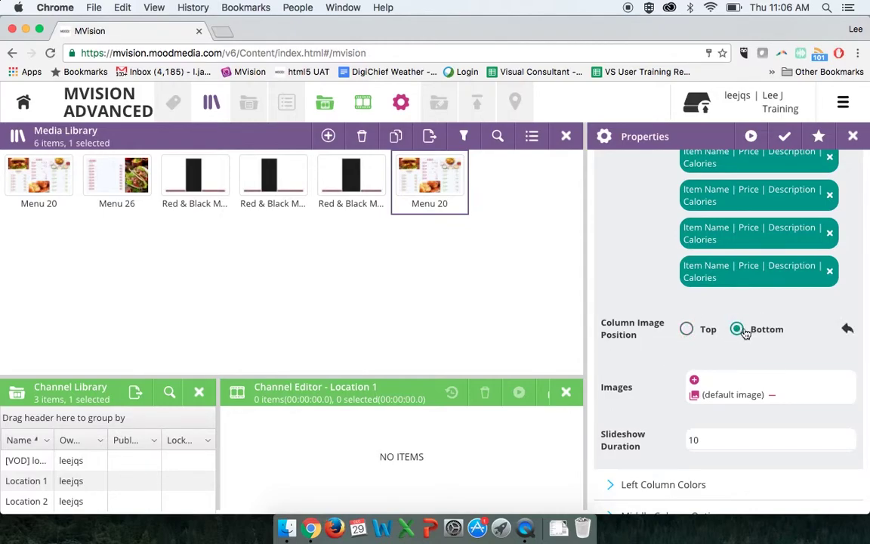
{"action": "left_click", "coordinate": [752, 137]}
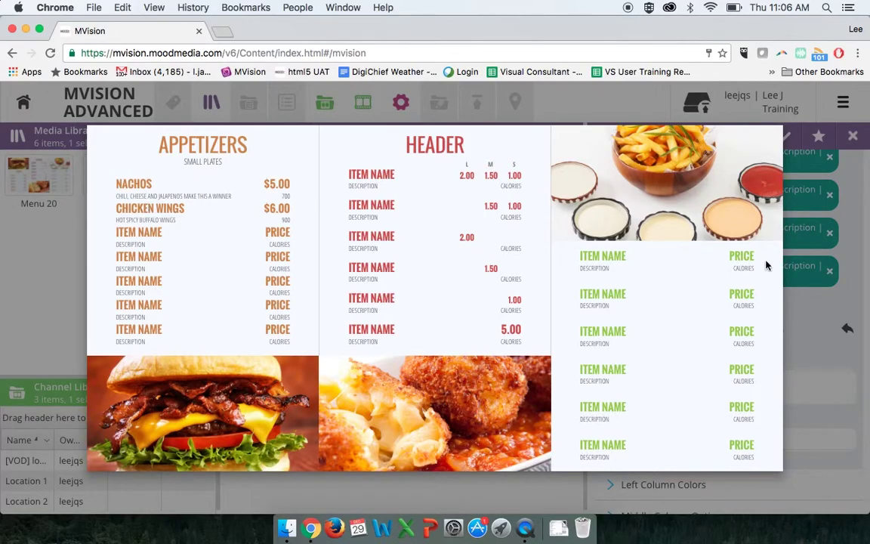
{"action": "left_click", "coordinate": [803, 306]}
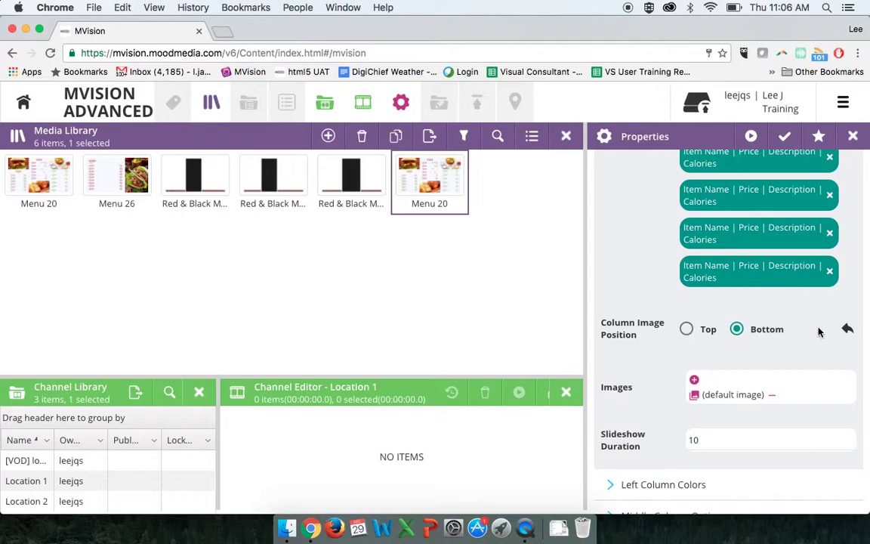
{"action": "left_click", "coordinate": [847, 330]}
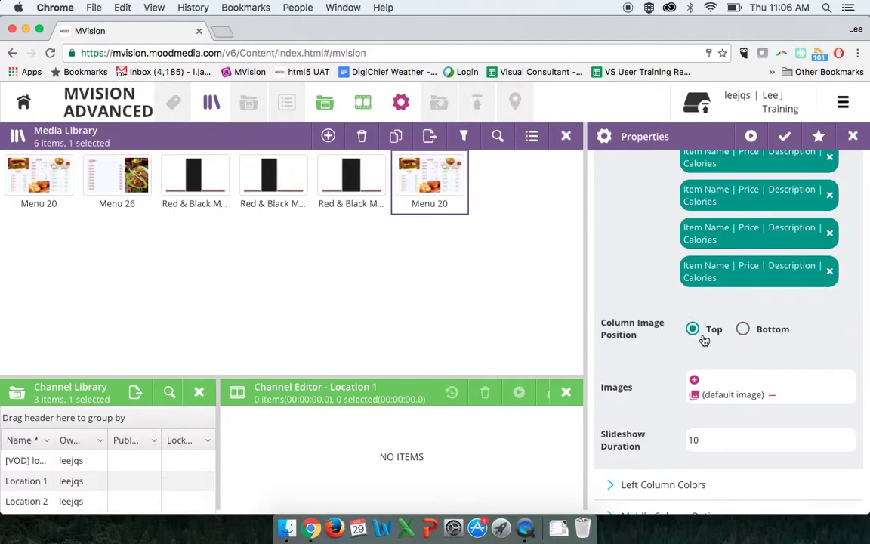
Upload chix wings.jpg, salad.jpg and steak.jpg from the sample training images folder to the Media Library
{"action": "scroll", "coordinate": [704, 341], "scroll_direction": "down", "scroll_amount": 2}
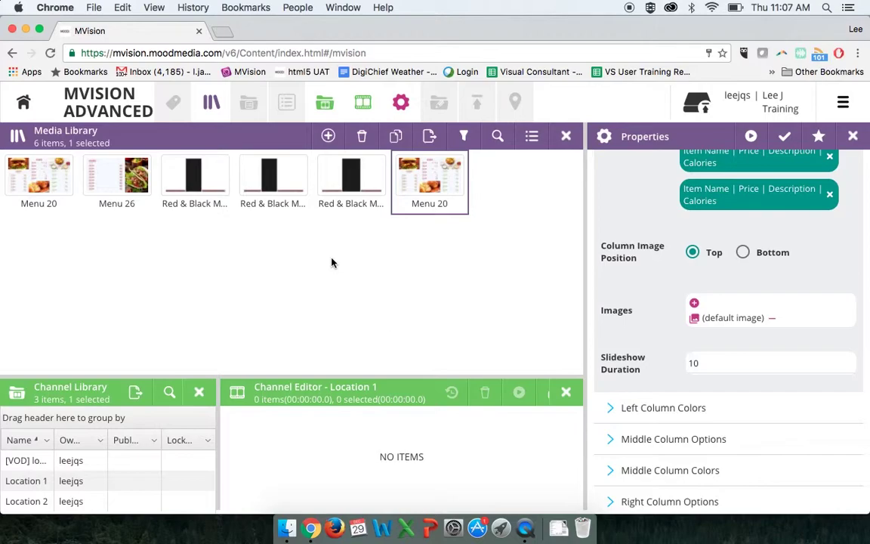
{"action": "left_click", "coordinate": [327, 136]}
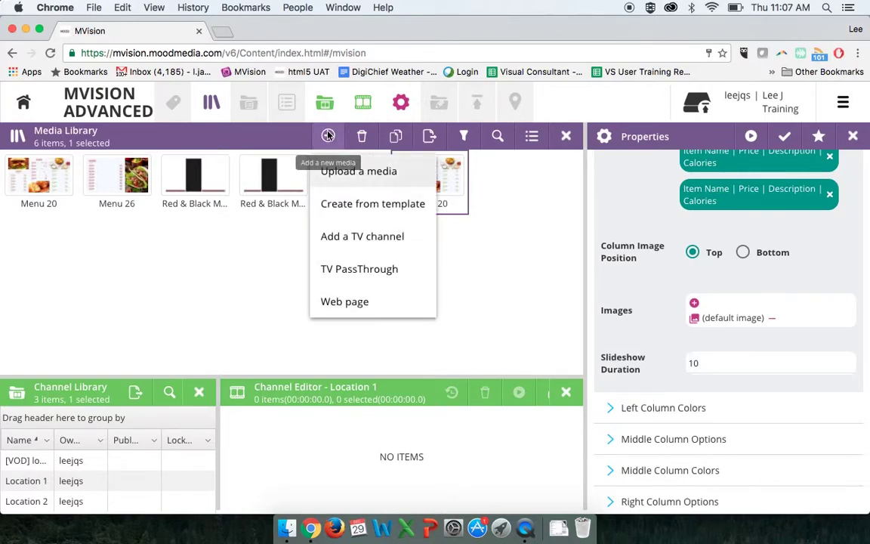
{"action": "left_click", "coordinate": [353, 174]}
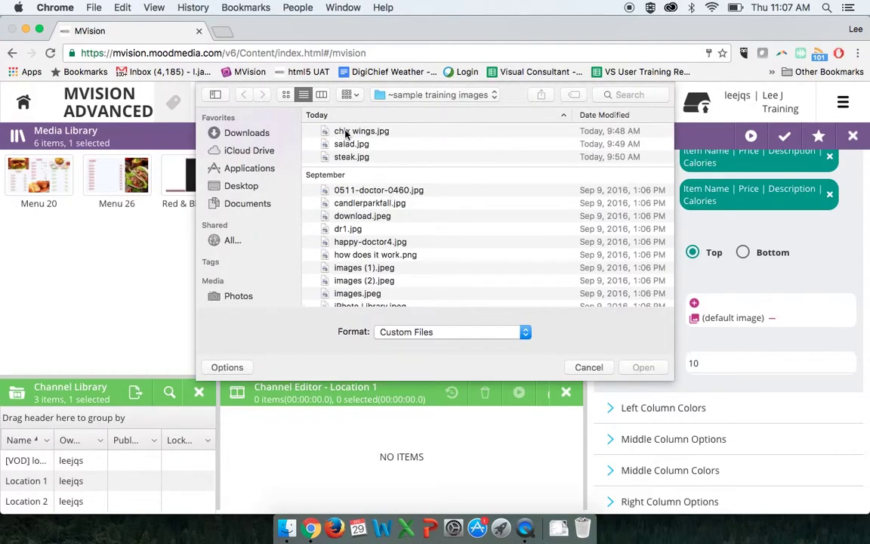
{"action": "left_click", "coordinate": [347, 133]}
{"action": "left_click", "coordinate": [345, 158], "text": "shift"}
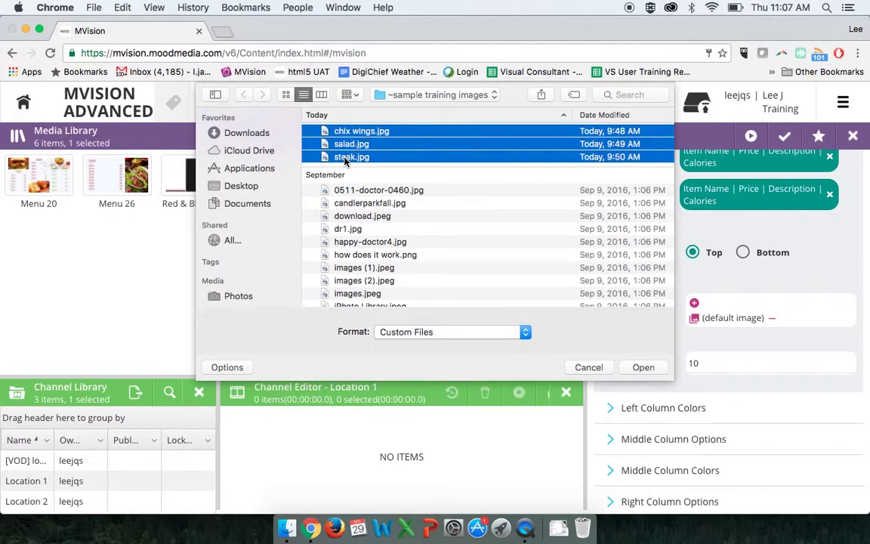
{"action": "left_click", "coordinate": [642, 368]}
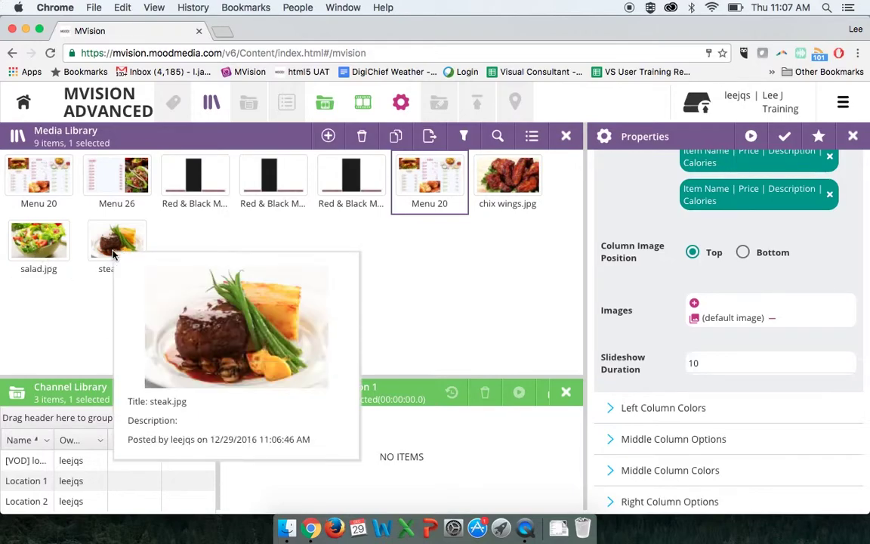
Add chix wings.jpg to the left column's images alongside the default image
{"action": "mouse_move", "coordinate": [634, 314]}
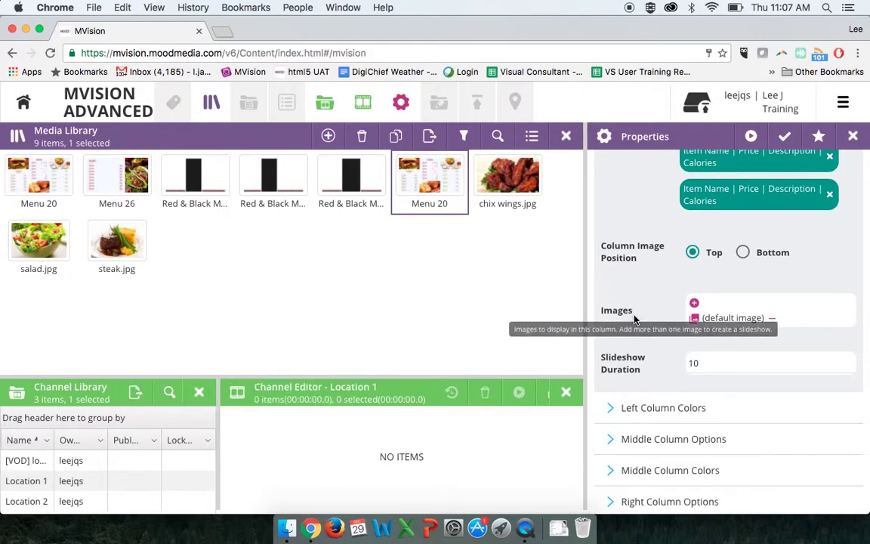
{"action": "left_click", "coordinate": [694, 304]}
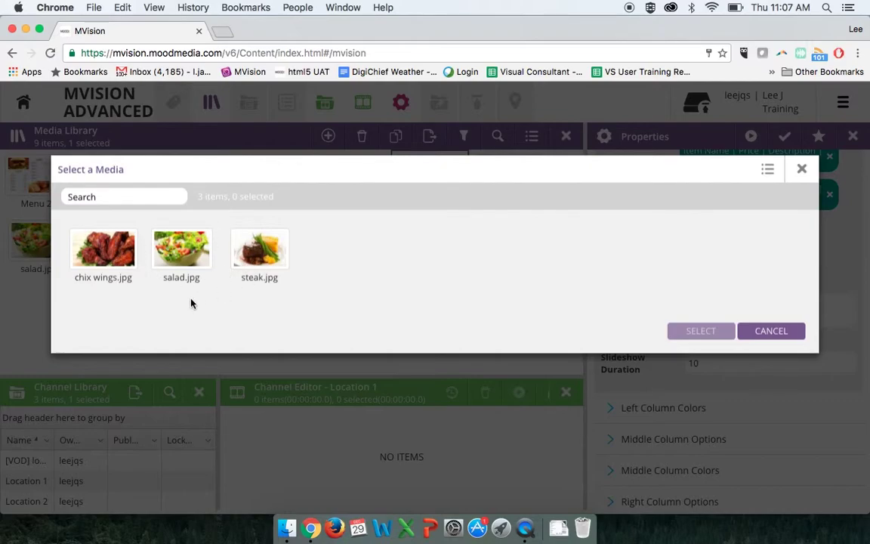
{"action": "left_click", "coordinate": [99, 259]}
{"action": "left_click", "coordinate": [693, 332]}
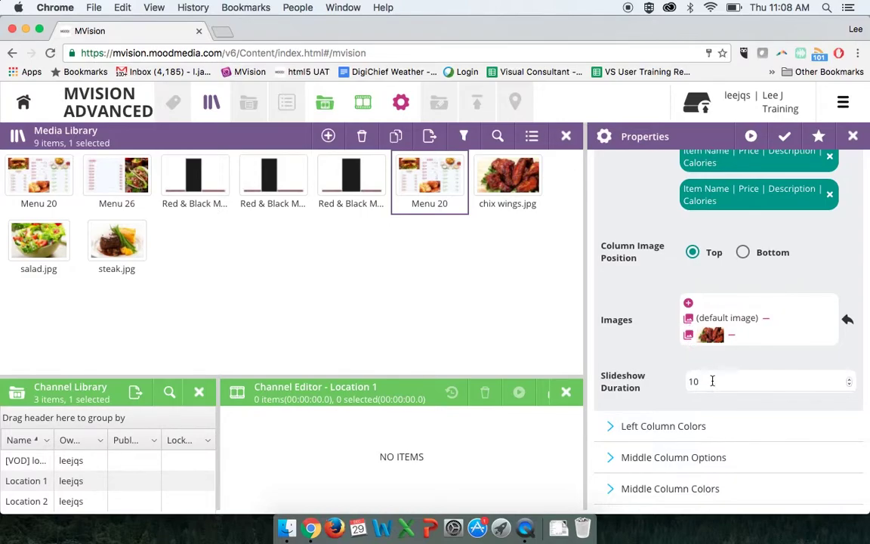
Set the left column's slideshow duration to 5 seconds, and check the image slideshow in the menu preview
{"action": "left_click_drag", "start_coordinate": [712, 381], "coordinate": [682, 381]}
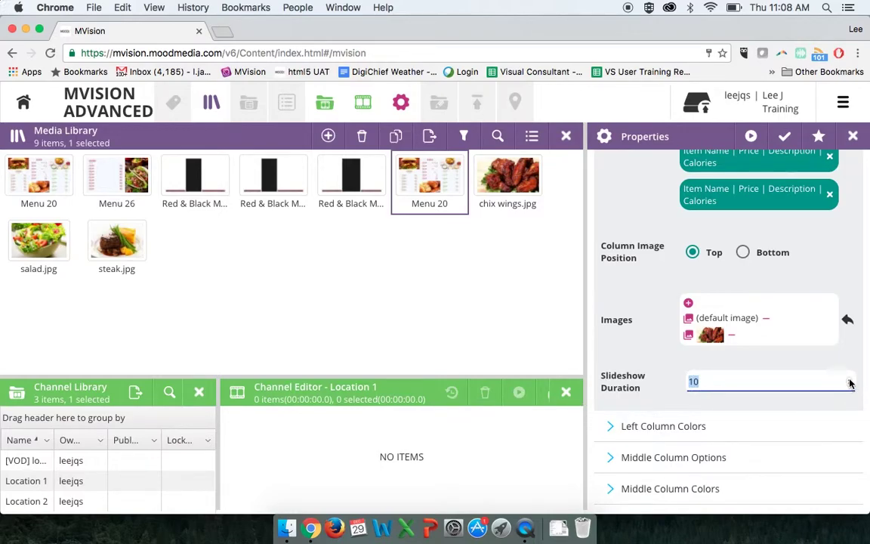
{"action": "type", "text": "1"}
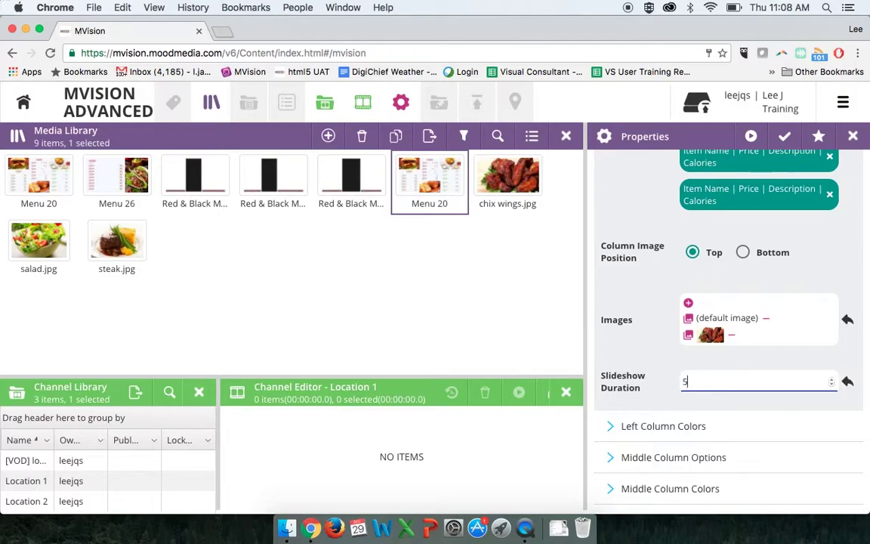
{"action": "double_click", "coordinate": [694, 379]}
{"action": "scroll", "coordinate": [678, 352], "scroll_direction": "up", "scroll_amount": 1}
{"action": "scroll", "coordinate": [678, 353], "scroll_direction": "up", "scroll_amount": 3}
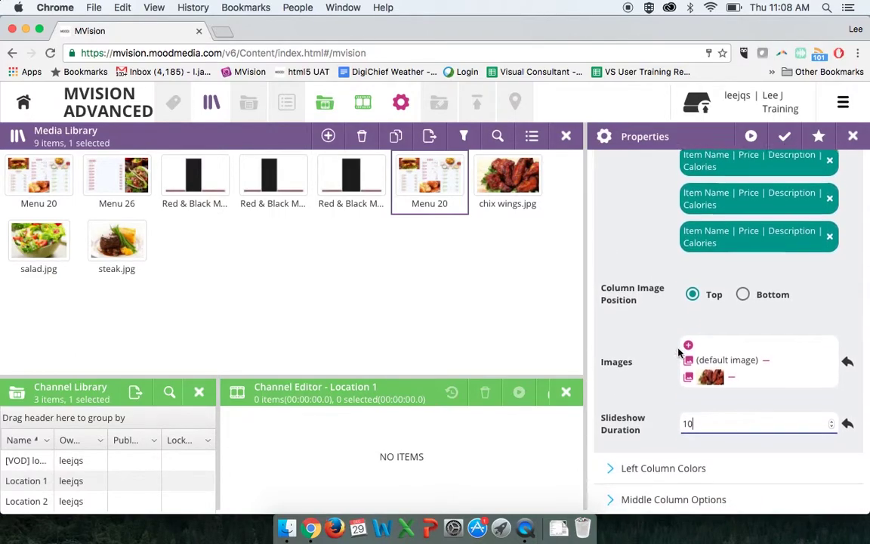
{"action": "left_click", "coordinate": [692, 421]}
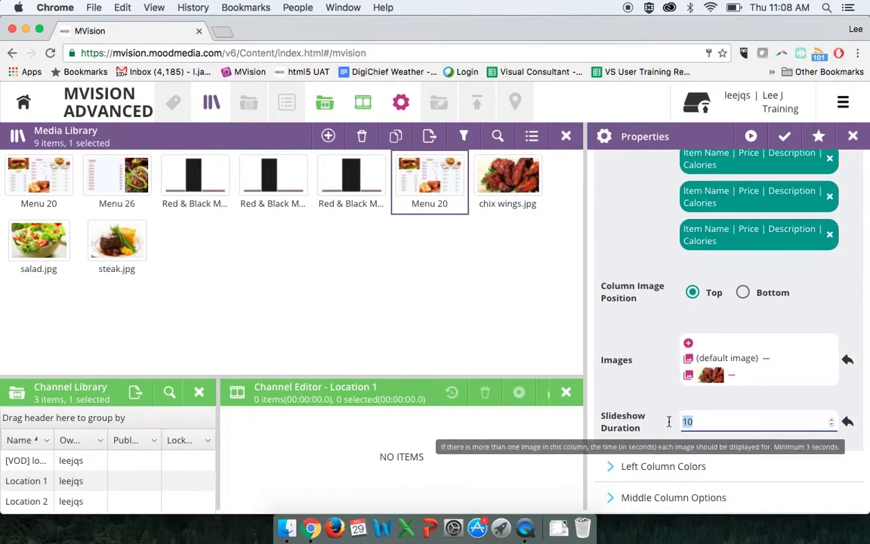
{"action": "type", "text": "5"}
{"action": "scroll", "coordinate": [669, 416], "scroll_direction": "up", "scroll_amount": 10}
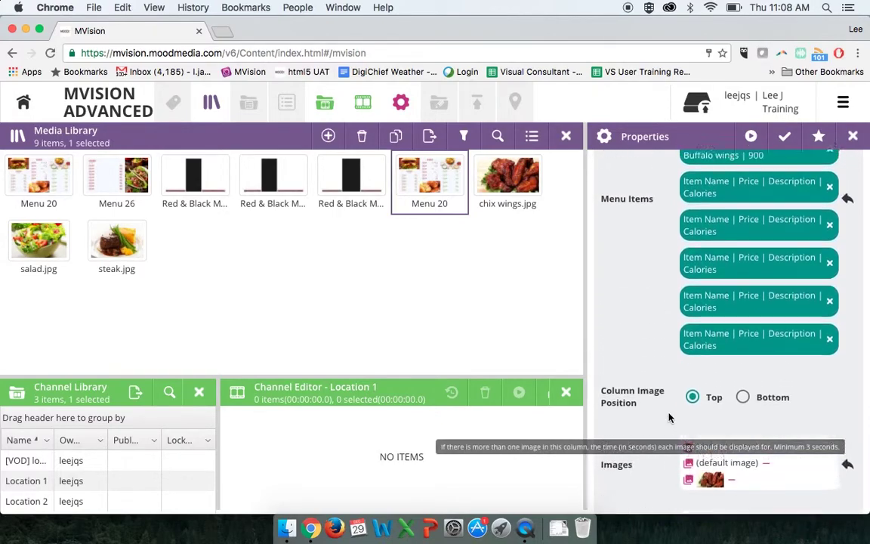
{"action": "left_click", "coordinate": [751, 150]}
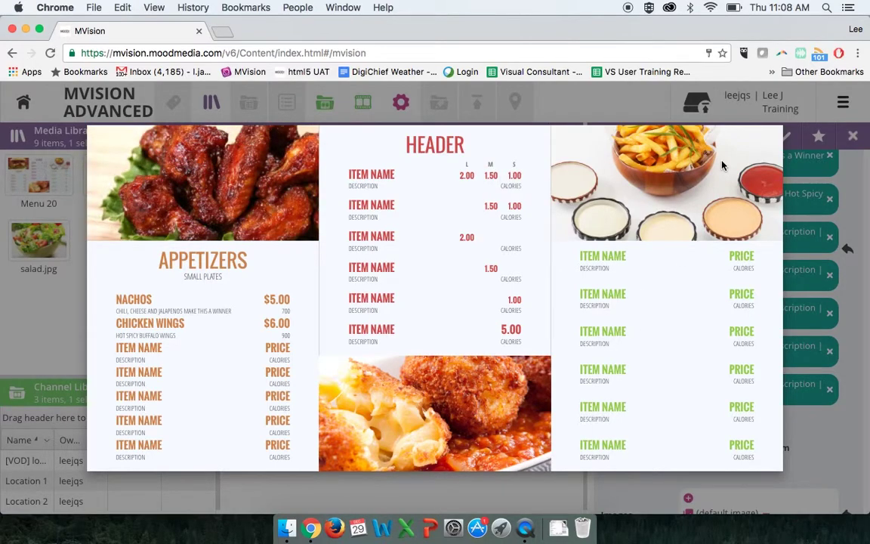
{"action": "left_click", "coordinate": [852, 212]}
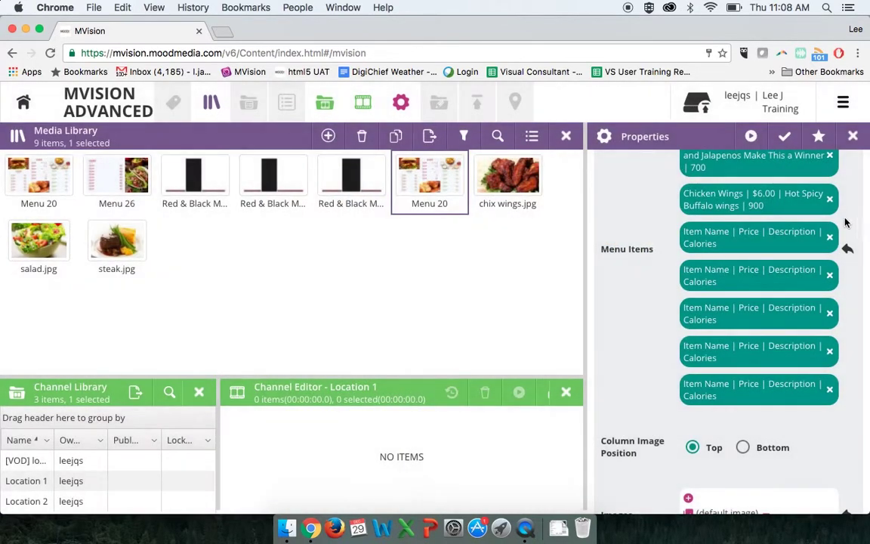
Restore the left column's menu items to the template defaults
{"action": "scroll", "coordinate": [710, 351], "scroll_direction": "down", "scroll_amount": 5}
{"action": "scroll", "coordinate": [710, 354], "scroll_direction": "down", "scroll_amount": 1}
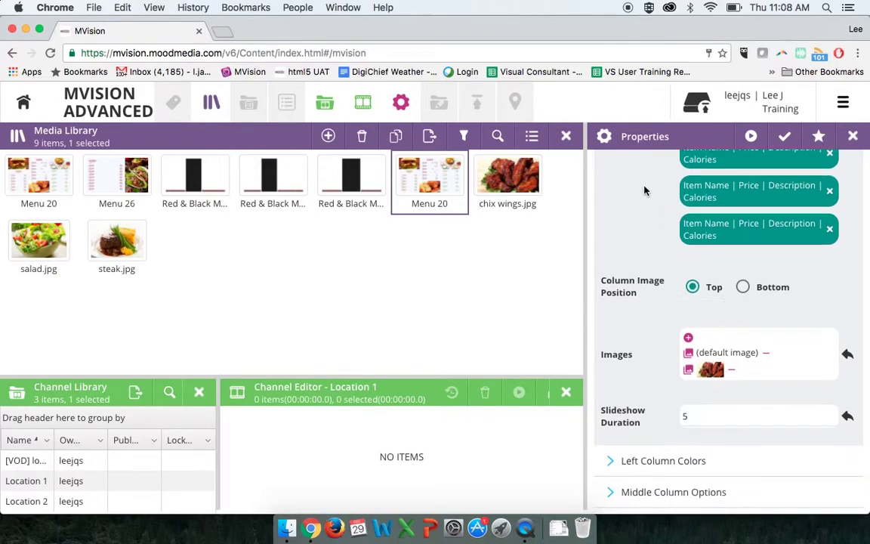
{"action": "scroll", "coordinate": [644, 190], "scroll_direction": "up", "scroll_amount": 8}
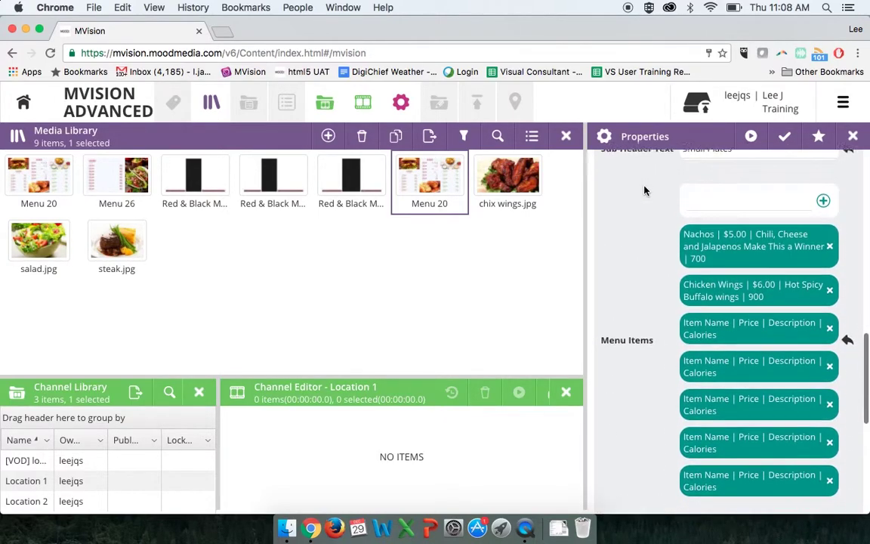
{"action": "scroll", "coordinate": [680, 249], "scroll_direction": "down", "scroll_amount": 1}
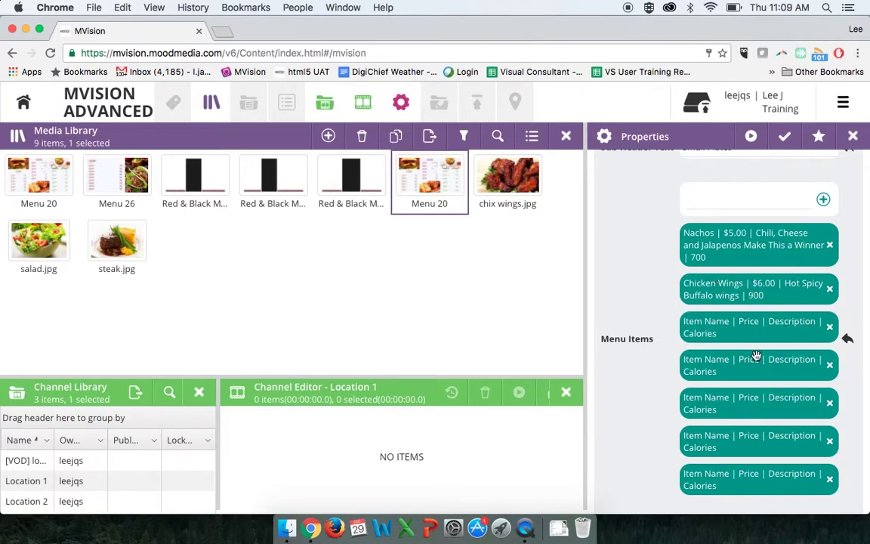
{"action": "left_click", "coordinate": [847, 342]}
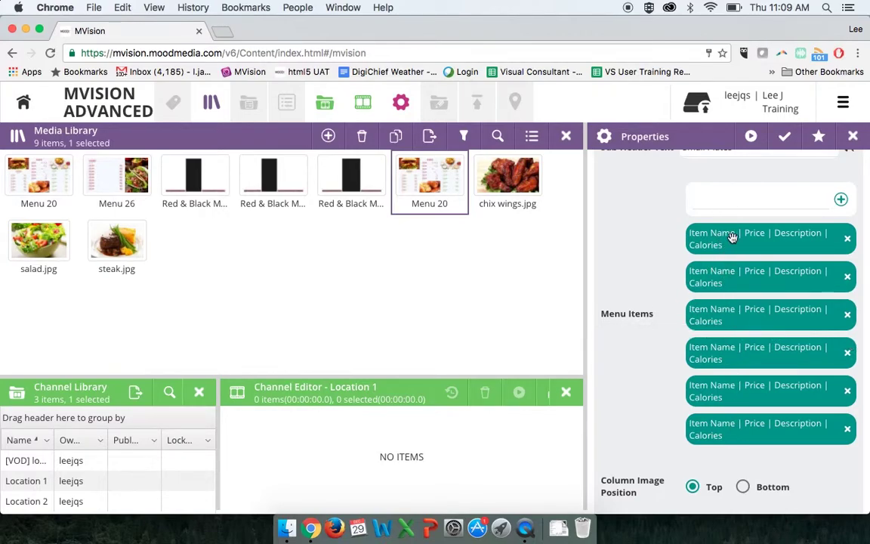
Collapse the Left Column Options and expand the Left Column Colors settings
{"action": "scroll", "coordinate": [732, 237], "scroll_direction": "up", "scroll_amount": 2}
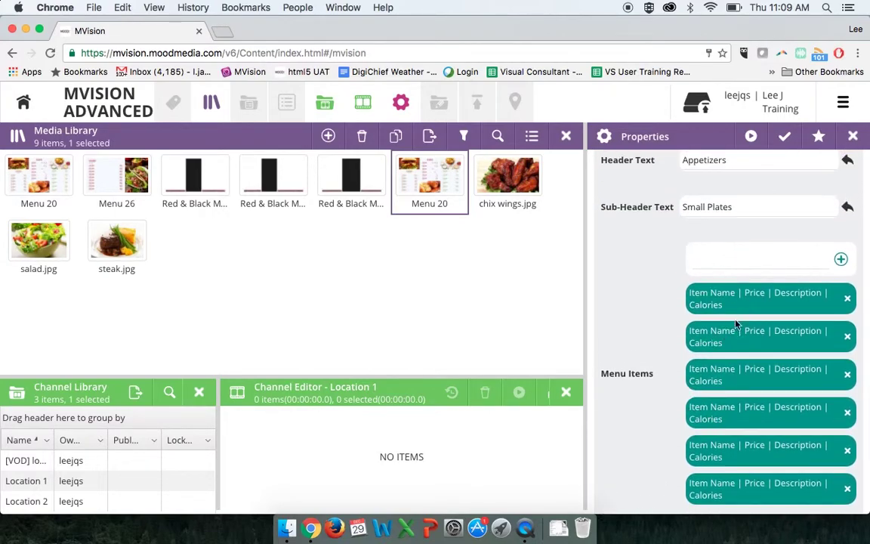
{"action": "scroll", "coordinate": [730, 323], "scroll_direction": "up", "scroll_amount": 5}
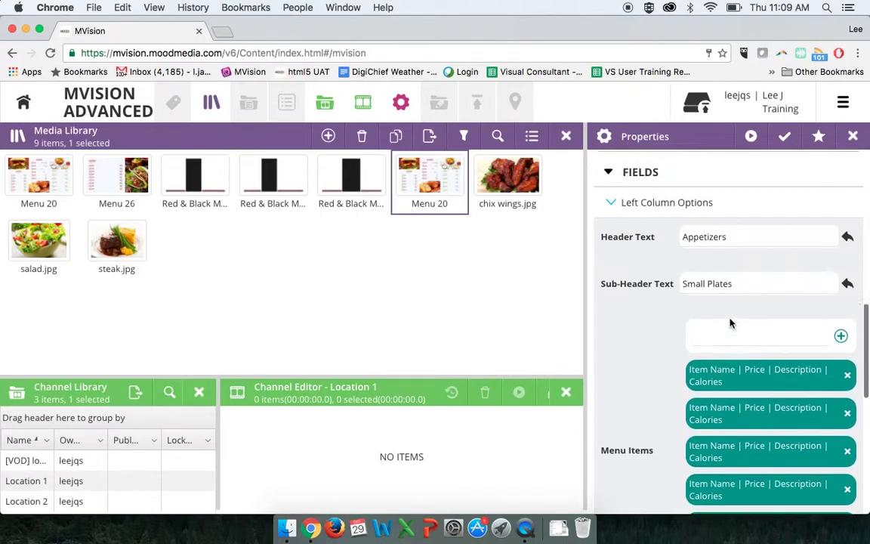
{"action": "left_click", "coordinate": [613, 275]}
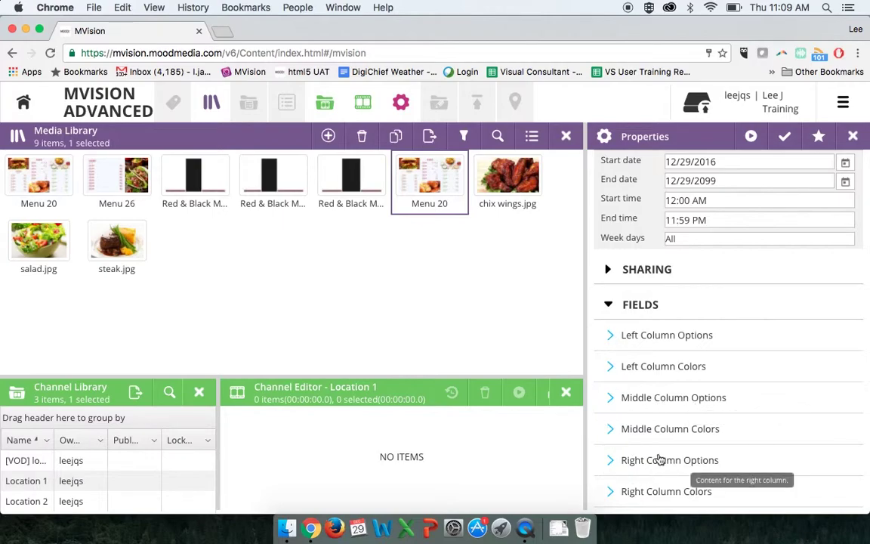
{"action": "left_click", "coordinate": [611, 368]}
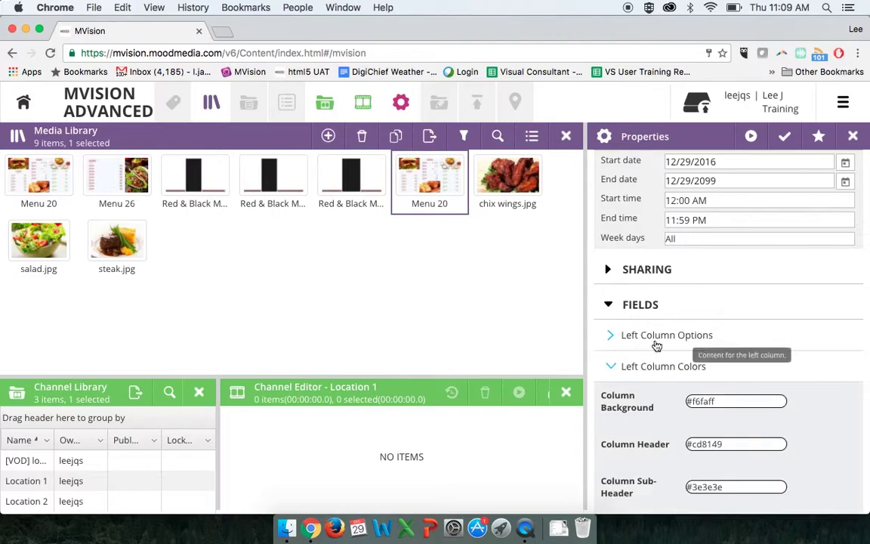
{"action": "scroll", "coordinate": [656, 340], "scroll_direction": "down", "scroll_amount": 3}
{"action": "scroll", "coordinate": [657, 336], "scroll_direction": "down", "scroll_amount": 3}
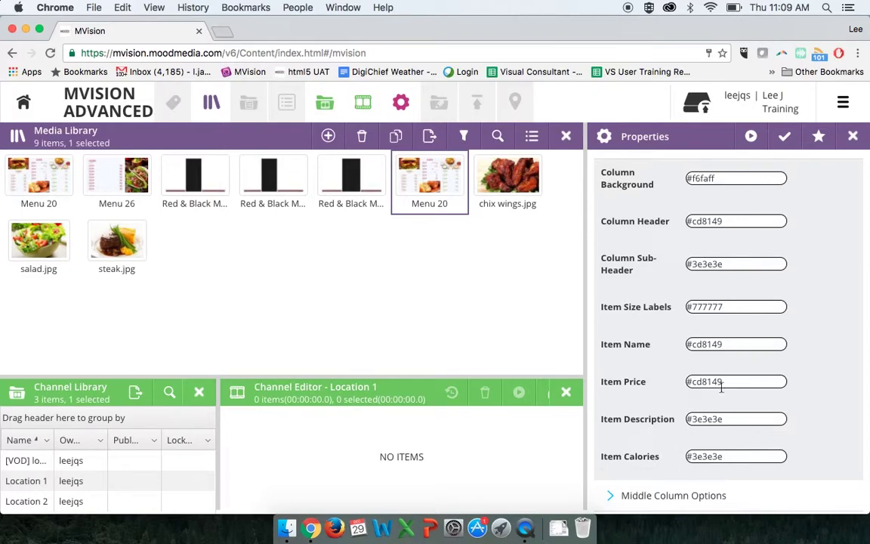
Inspect the colour pickers for the left column's background, header, sub-header and item size labels
{"action": "left_click", "coordinate": [732, 185]}
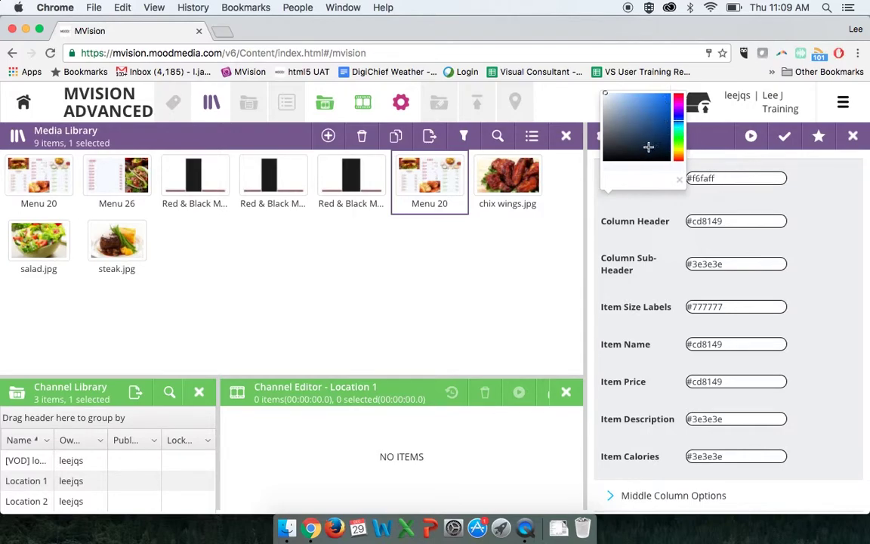
{"action": "left_click", "coordinate": [749, 222]}
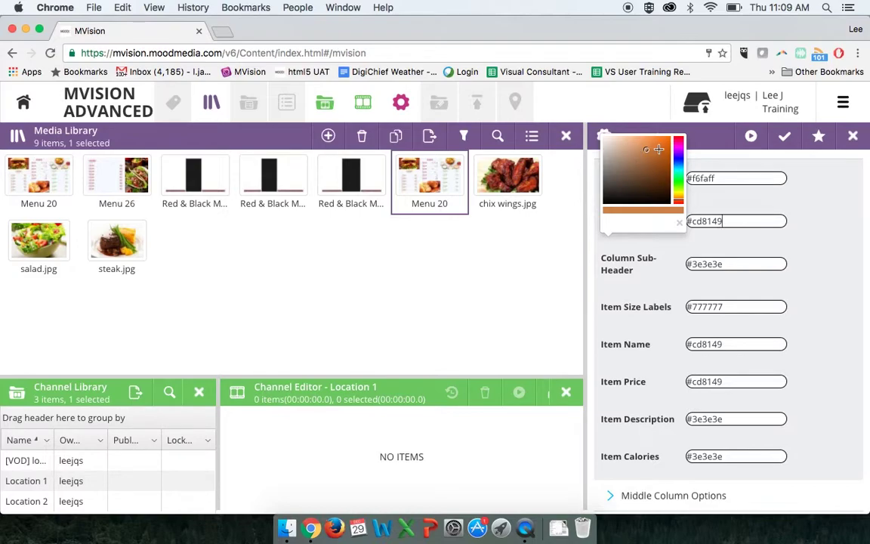
{"action": "left_click", "coordinate": [738, 261]}
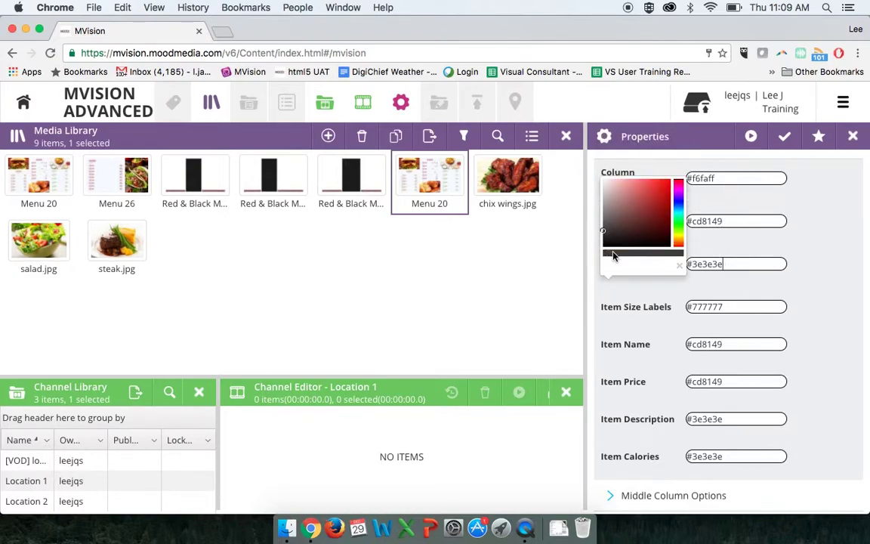
{"action": "left_click", "coordinate": [740, 306]}
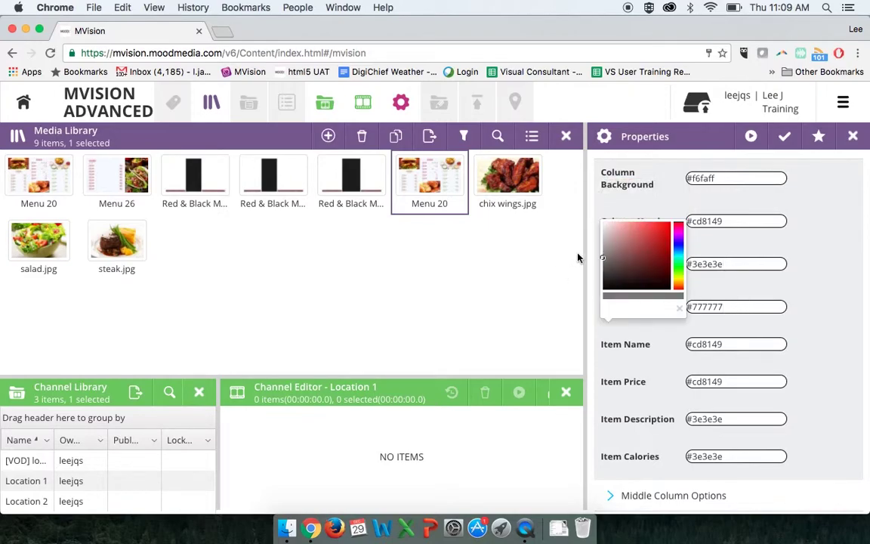
Inspect the left column's colour pickers for item name, price, description and calories
{"action": "left_click", "coordinate": [744, 345]}
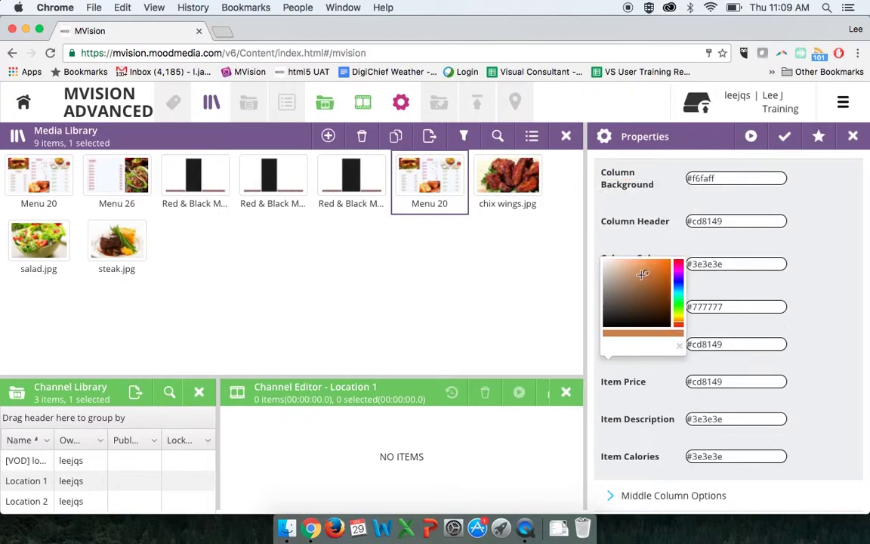
{"action": "left_click", "coordinate": [735, 382]}
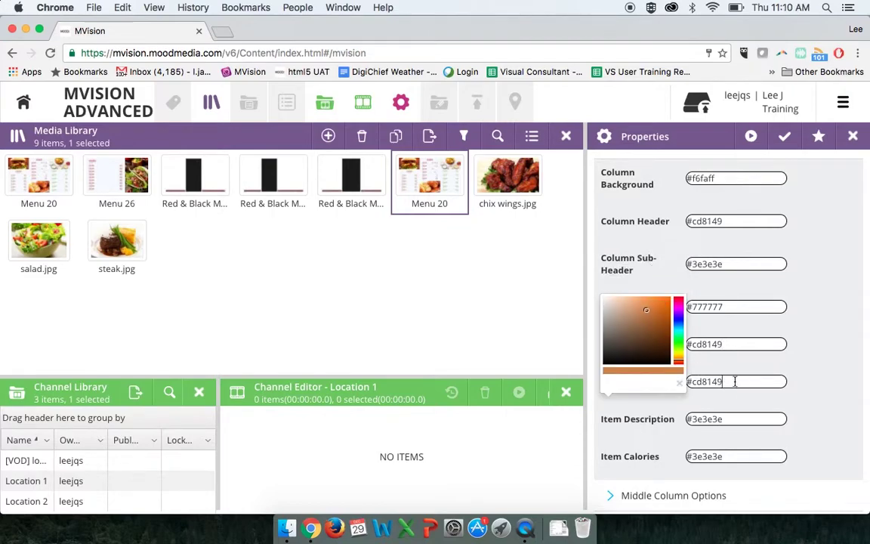
{"action": "left_click", "coordinate": [739, 420]}
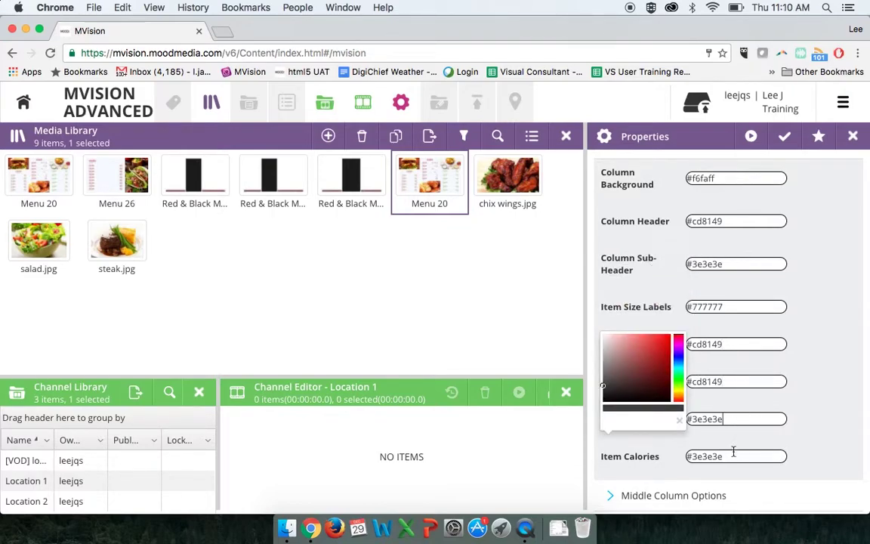
{"action": "left_click", "coordinate": [733, 455]}
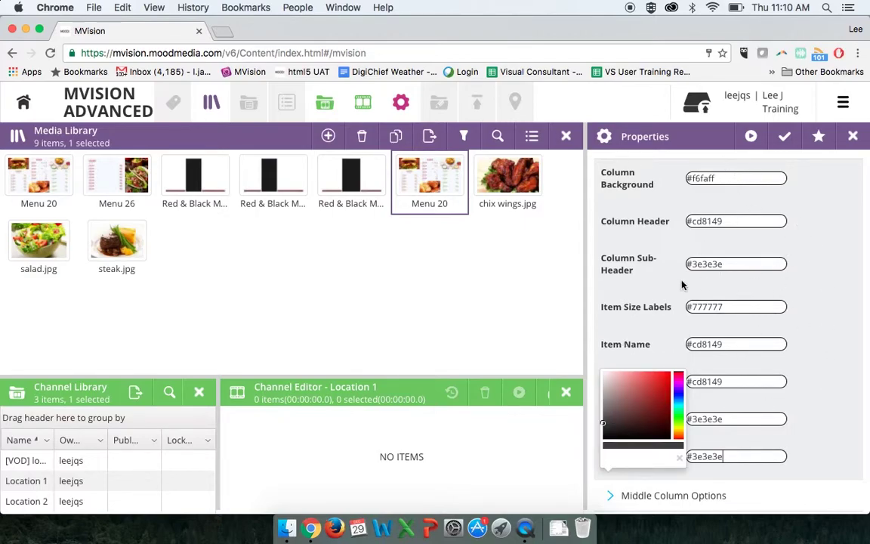
Set the left column's background colour to #1c62ba and its header colour to #7d4217
{"action": "left_click", "coordinate": [727, 177]}
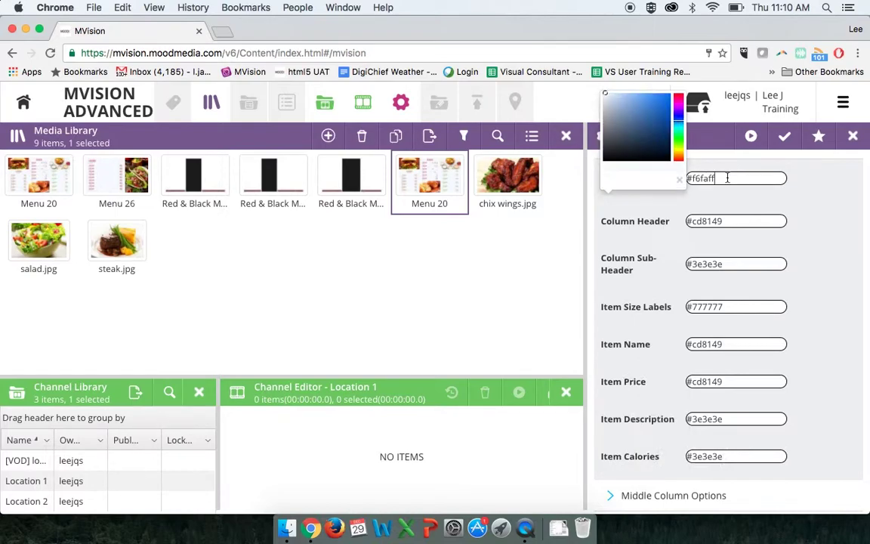
{"action": "key", "text": "ctrl+a"}
{"action": "type", "text": "#1c62ba"}
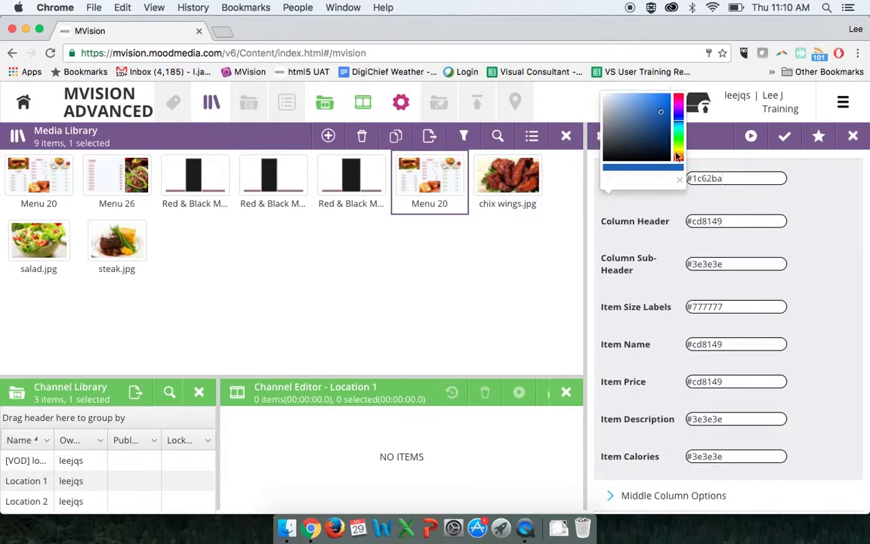
{"action": "left_click", "coordinate": [727, 219]}
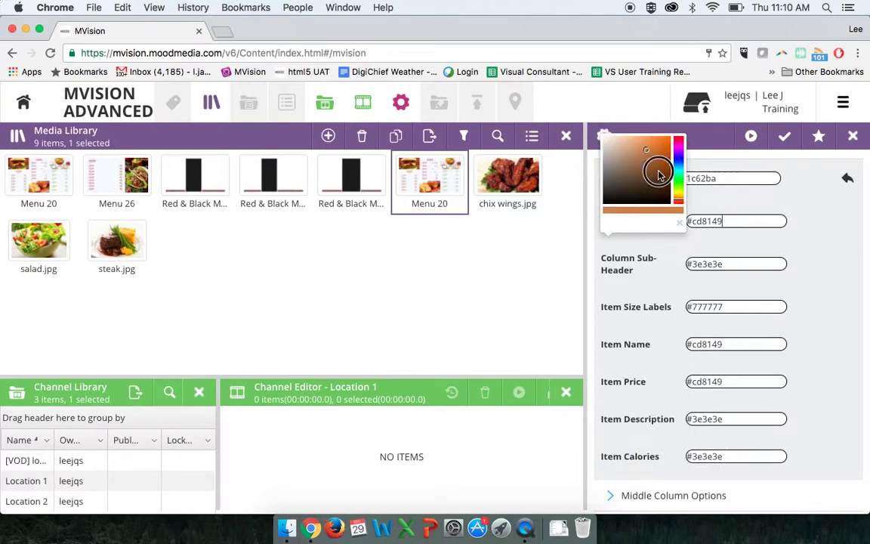
{"action": "left_click", "coordinate": [659, 171]}
Set the left column's sub-header colour to #d98f8f and its item size labels colour to #1ee33d
{"action": "left_click", "coordinate": [730, 265]}
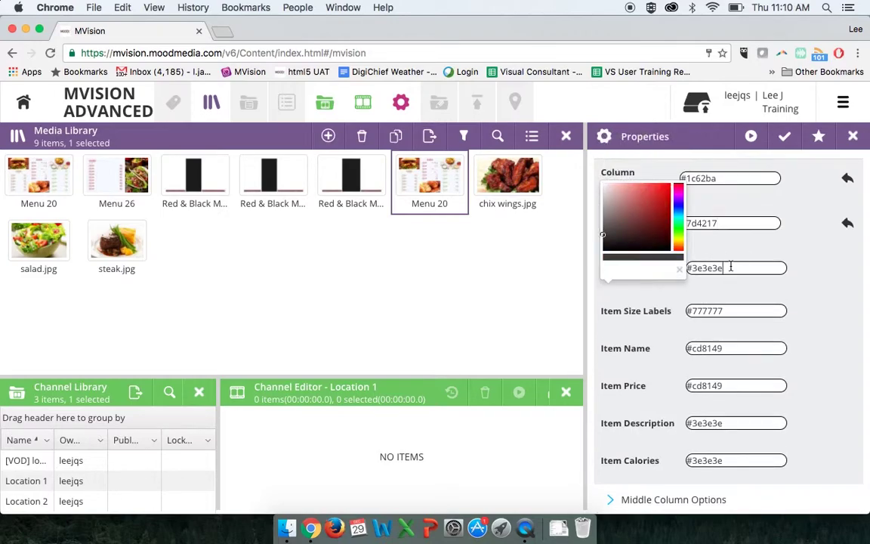
{"action": "left_click", "coordinate": [626, 194]}
{"action": "left_click", "coordinate": [740, 312]}
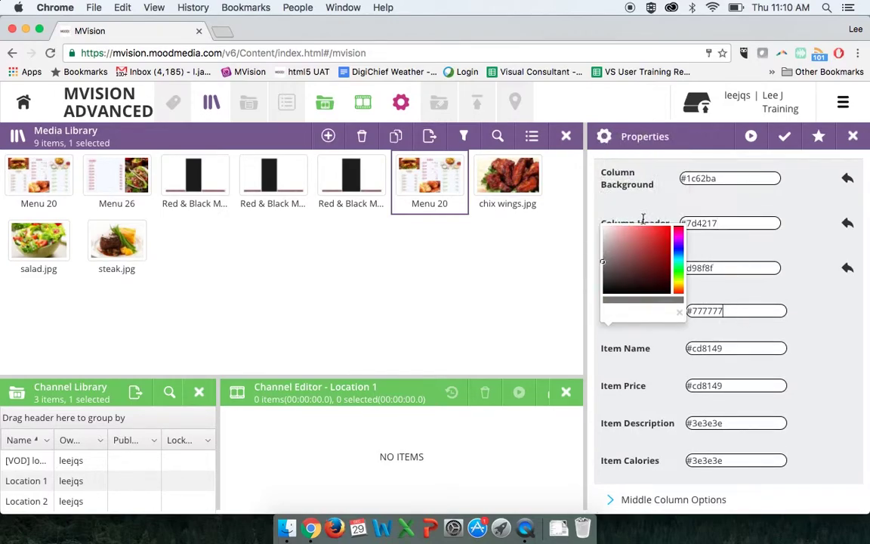
{"action": "left_click", "coordinate": [678, 271]}
{"action": "left_click", "coordinate": [662, 232]}
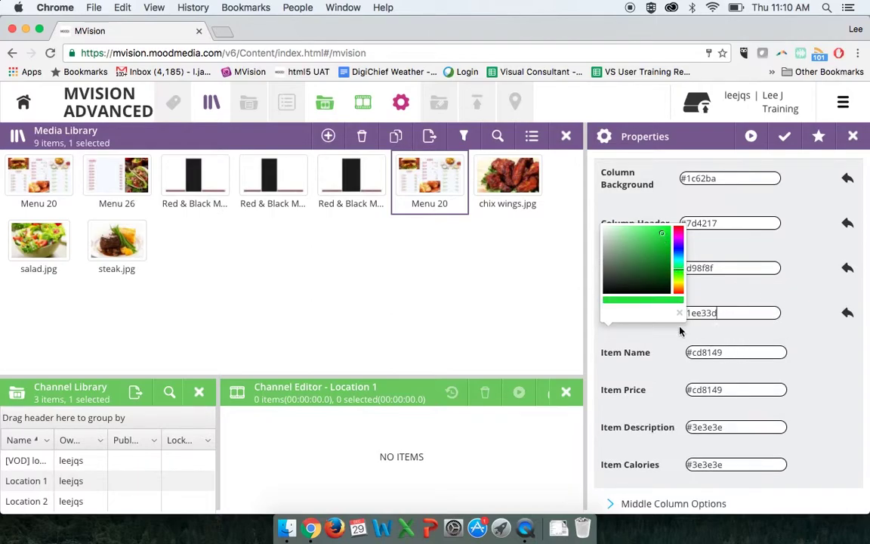
Set the left column's item name colour to #593316 and its item price colour to #24a2c9
{"action": "left_click", "coordinate": [744, 352]}
{"action": "left_click", "coordinate": [655, 312]}
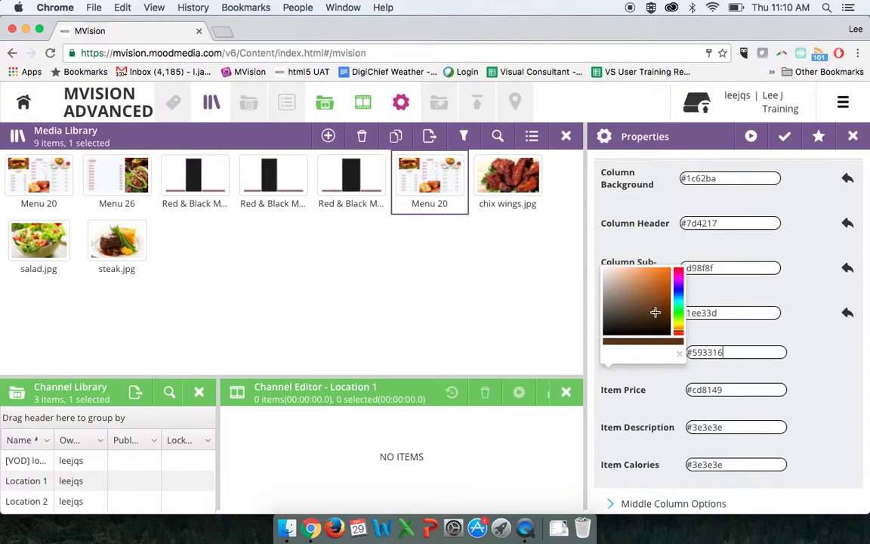
{"action": "left_click", "coordinate": [736, 390]}
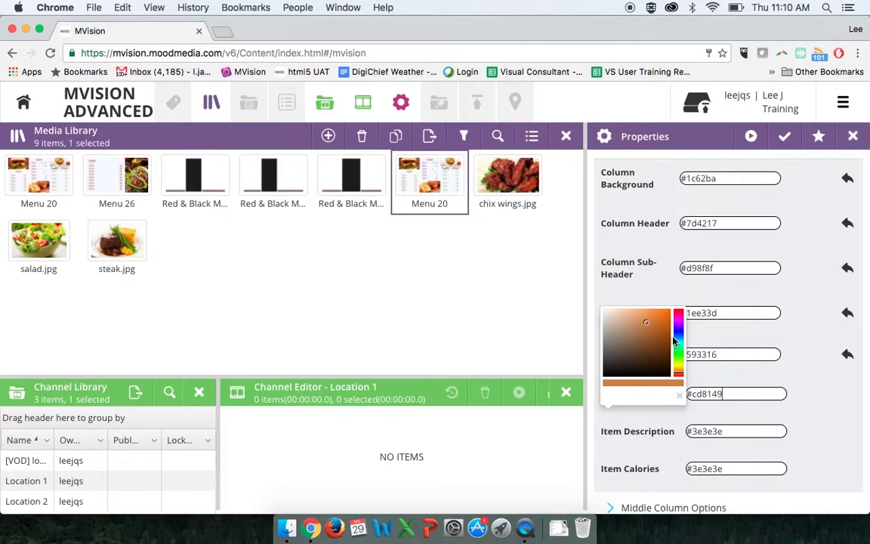
{"action": "left_click", "coordinate": [677, 339]}
{"action": "left_click", "coordinate": [658, 323]}
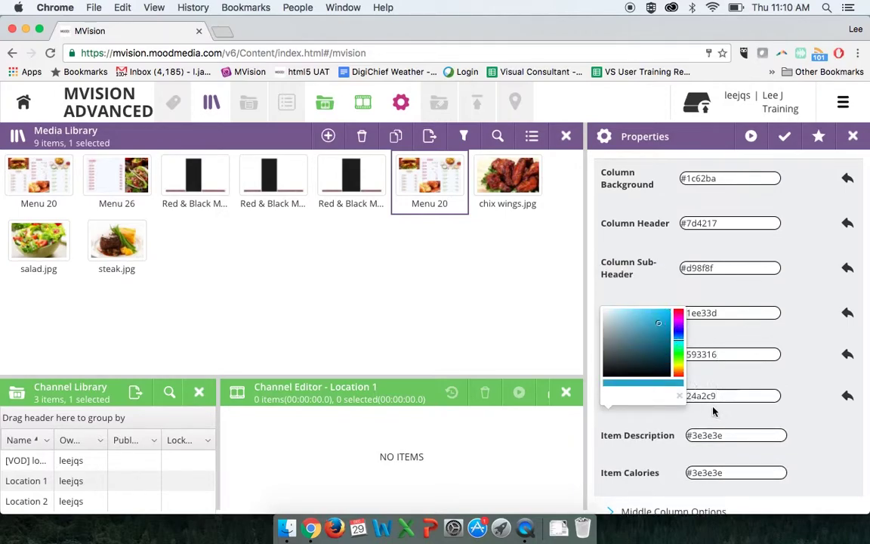
Set the left column's item description colour to purple #ce57f7
{"action": "left_click", "coordinate": [717, 436]}
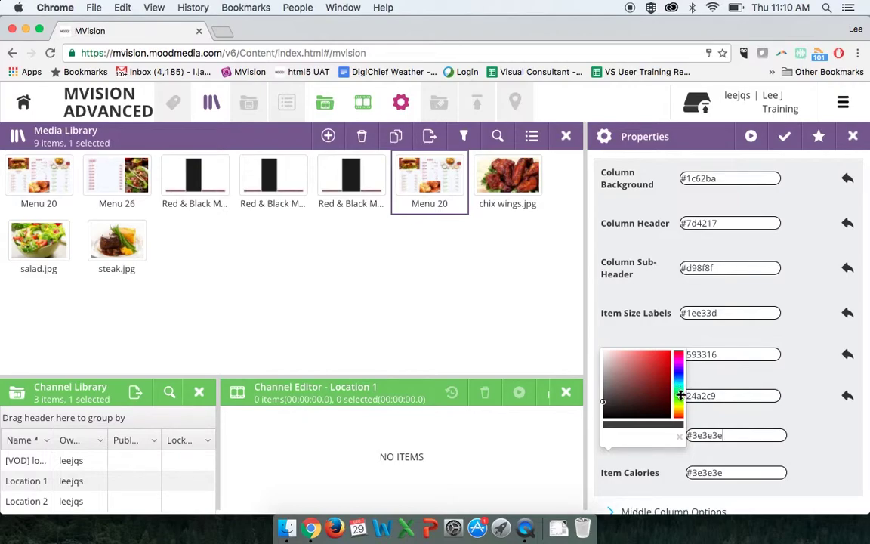
{"action": "left_click", "coordinate": [679, 411]}
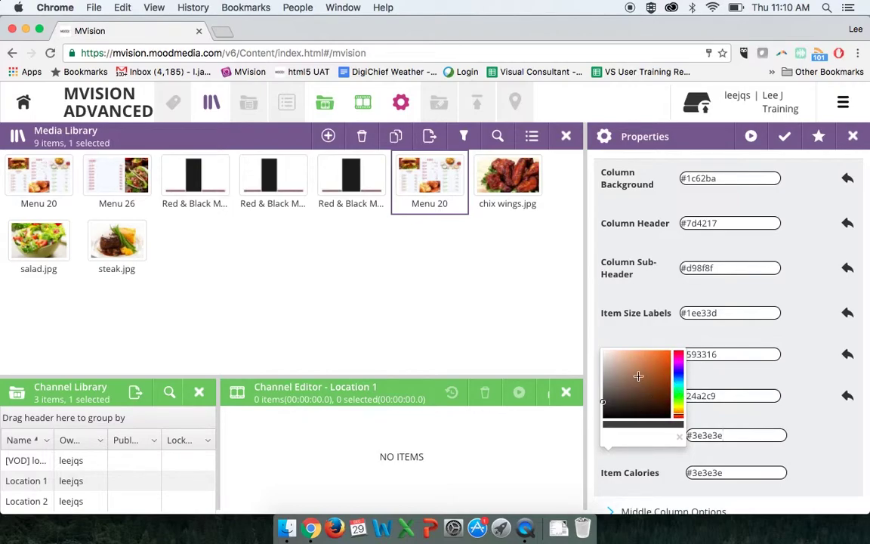
{"action": "left_click", "coordinate": [678, 365]}
{"action": "left_click", "coordinate": [648, 353]}
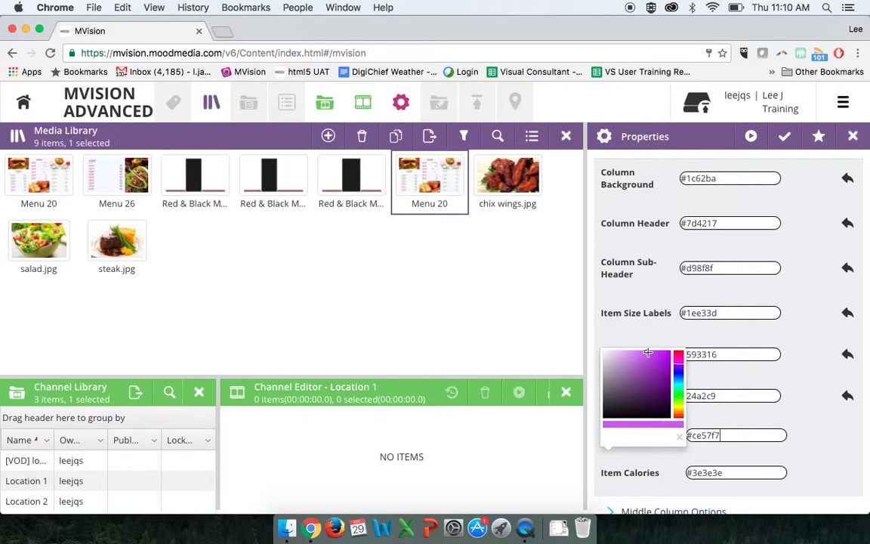
Set the left column's item calories colour to #c23ebd, and check the colours in the menu preview
{"action": "left_click", "coordinate": [725, 477]}
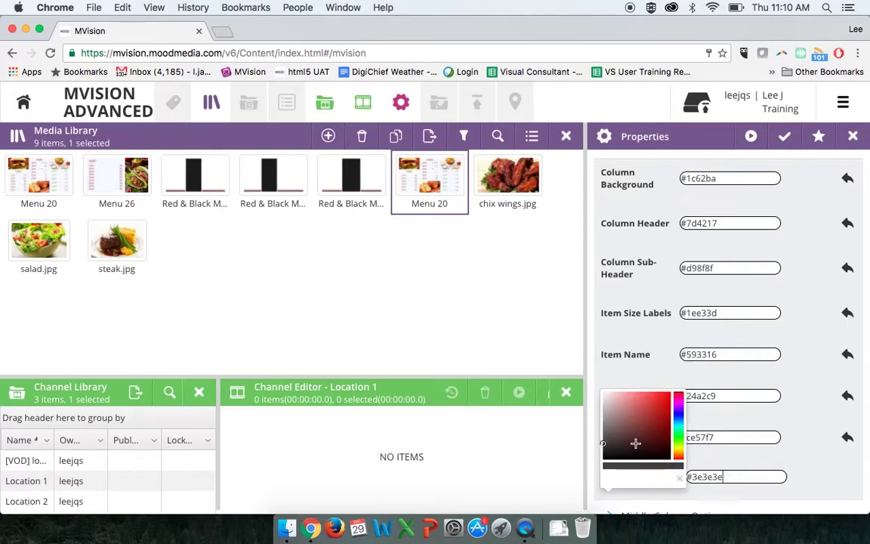
{"action": "left_click", "coordinate": [677, 402]}
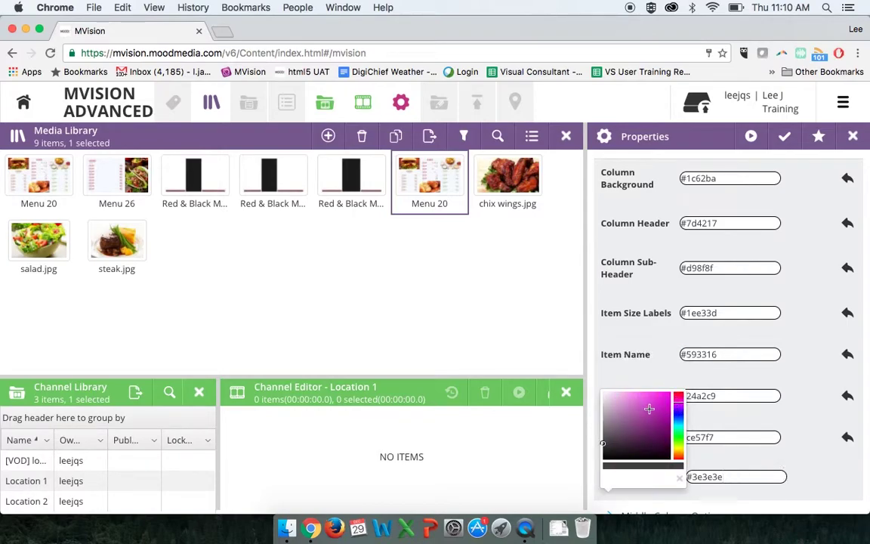
{"action": "left_click", "coordinate": [648, 408]}
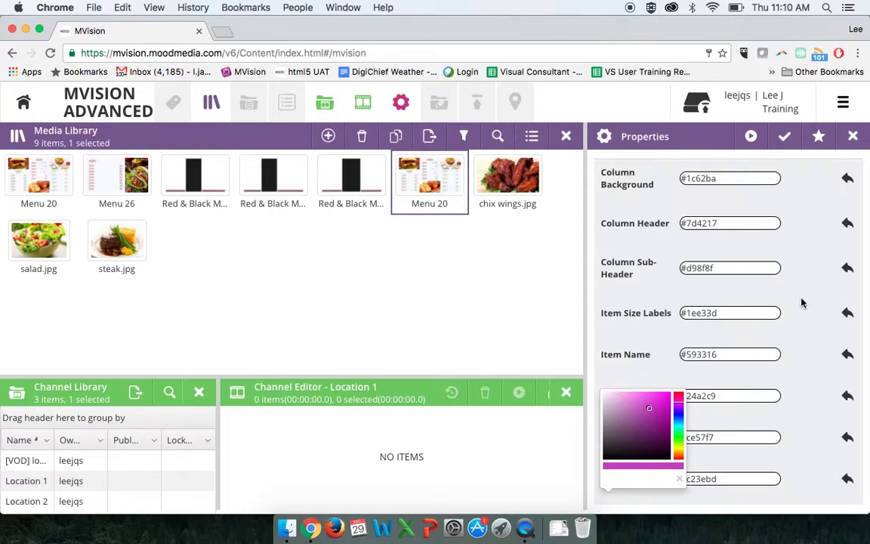
{"action": "left_click", "coordinate": [749, 141]}
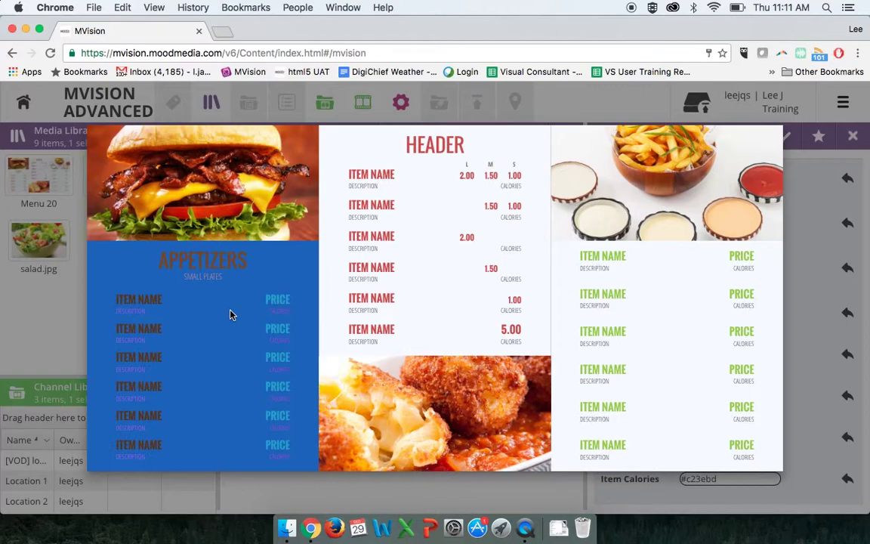
{"action": "left_click", "coordinate": [814, 276]}
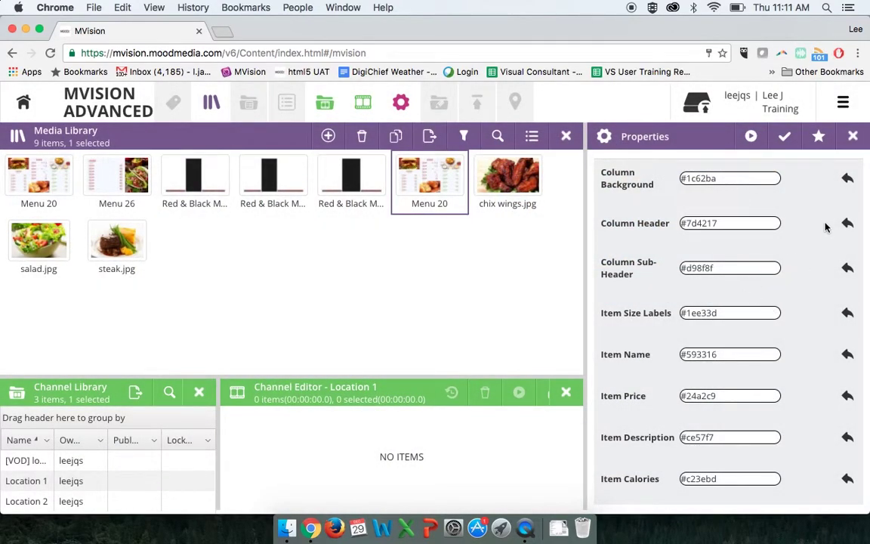
Restore all eight left column colours, from column background to item calories, to the template defaults
{"action": "left_click", "coordinate": [848, 178]}
{"action": "left_click", "coordinate": [847, 223]}
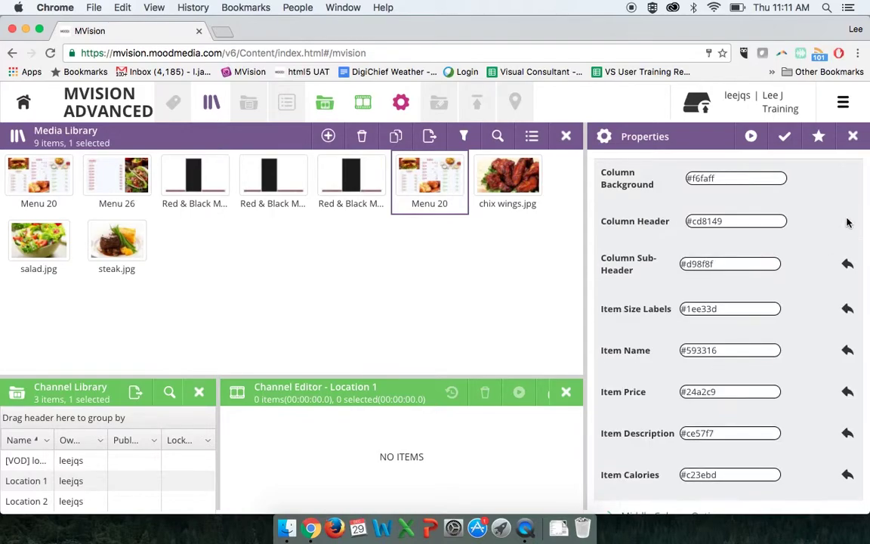
{"action": "left_click", "coordinate": [847, 264]}
{"action": "left_click", "coordinate": [847, 309]}
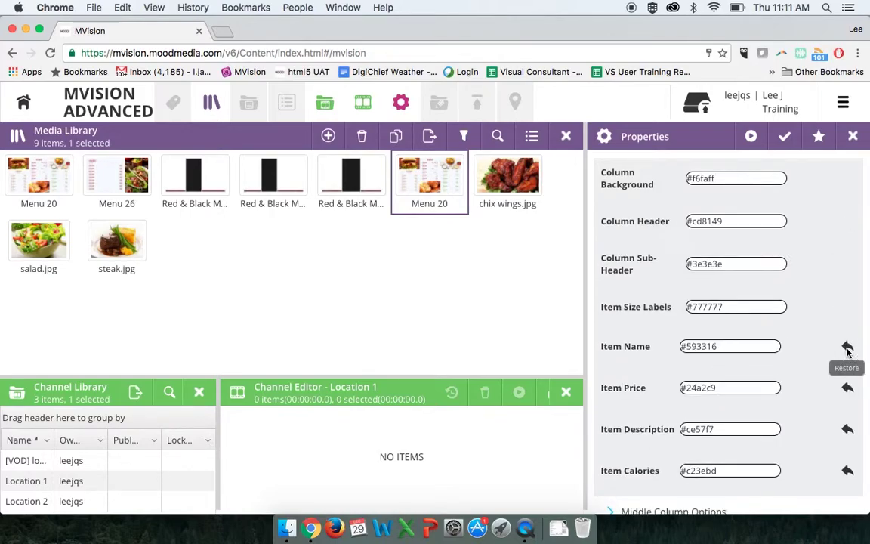
{"action": "left_click", "coordinate": [847, 345]}
{"action": "left_click", "coordinate": [848, 382]}
{"action": "left_click", "coordinate": [847, 422]}
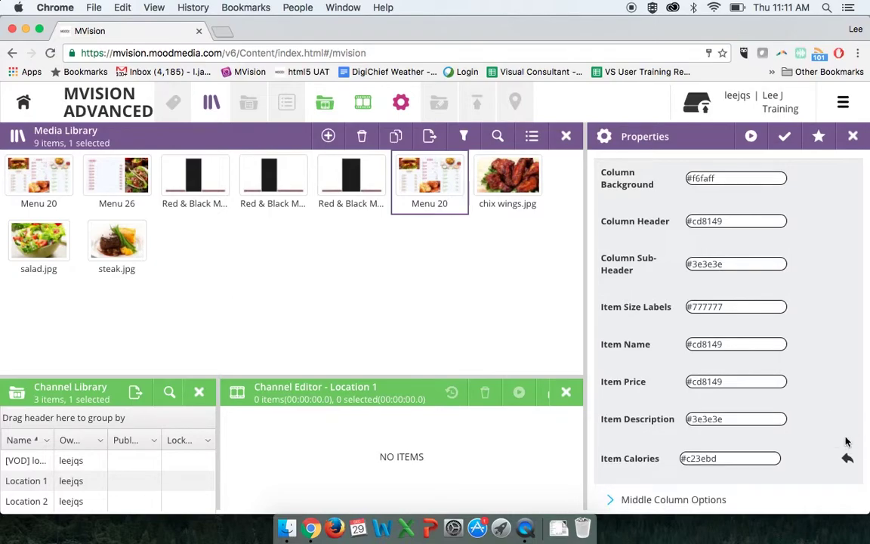
{"action": "left_click", "coordinate": [847, 462]}
Collapse the Left Column Colors settings and expand the Middle Column Options
{"action": "scroll", "coordinate": [823, 417], "scroll_direction": "up", "scroll_amount": 3}
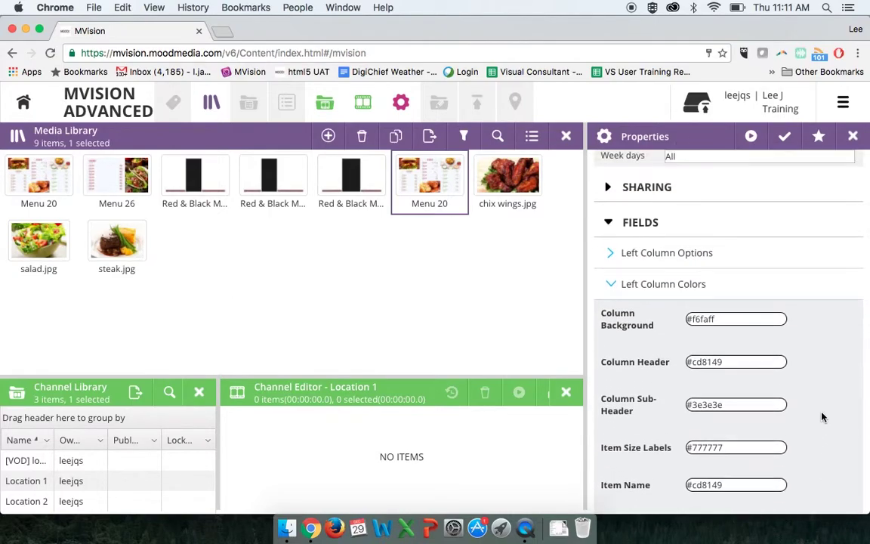
{"action": "left_click", "coordinate": [612, 284]}
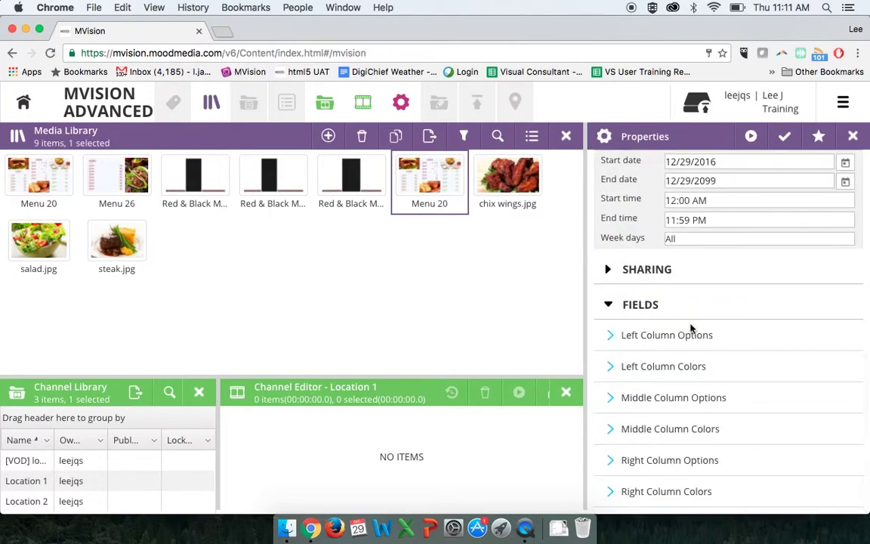
{"action": "scroll", "coordinate": [689, 330], "scroll_direction": "up", "scroll_amount": 2}
{"action": "scroll", "coordinate": [690, 325], "scroll_direction": "down", "scroll_amount": 1}
{"action": "scroll", "coordinate": [691, 332], "scroll_direction": "down", "scroll_amount": 1}
{"action": "left_click", "coordinate": [611, 398]}
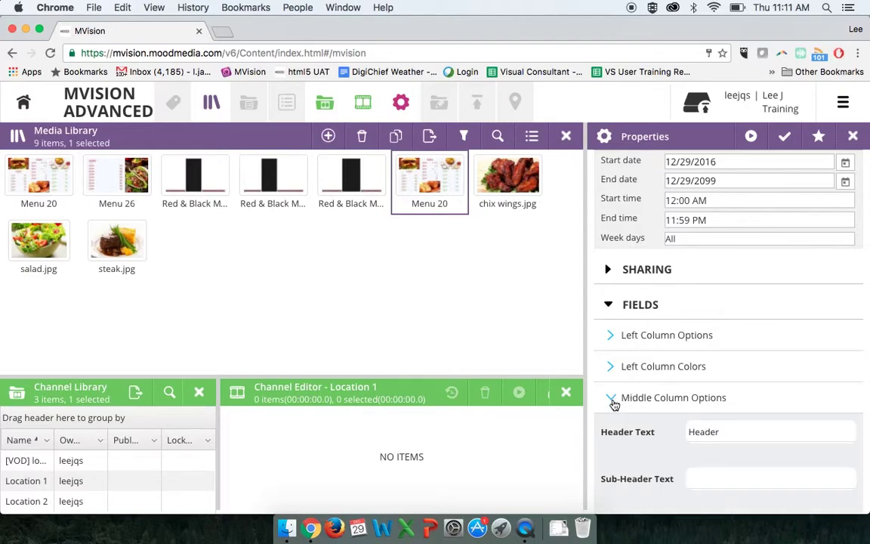
Examine the middle column's text, menu items, image position and slideshow settings, and collapse the Middle Column Options and the Fields section
{"action": "scroll", "coordinate": [743, 398], "scroll_direction": "down", "scroll_amount": 4}
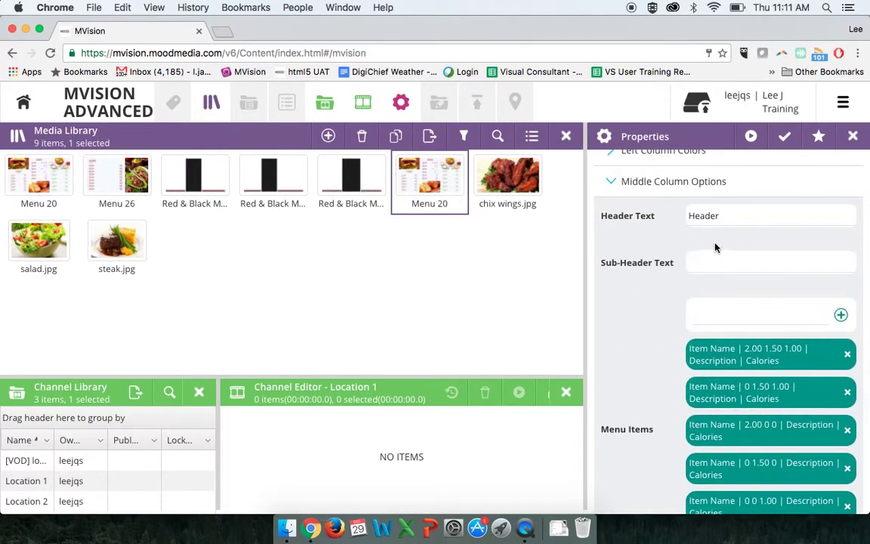
{"action": "scroll", "coordinate": [631, 415], "scroll_direction": "down", "scroll_amount": 2}
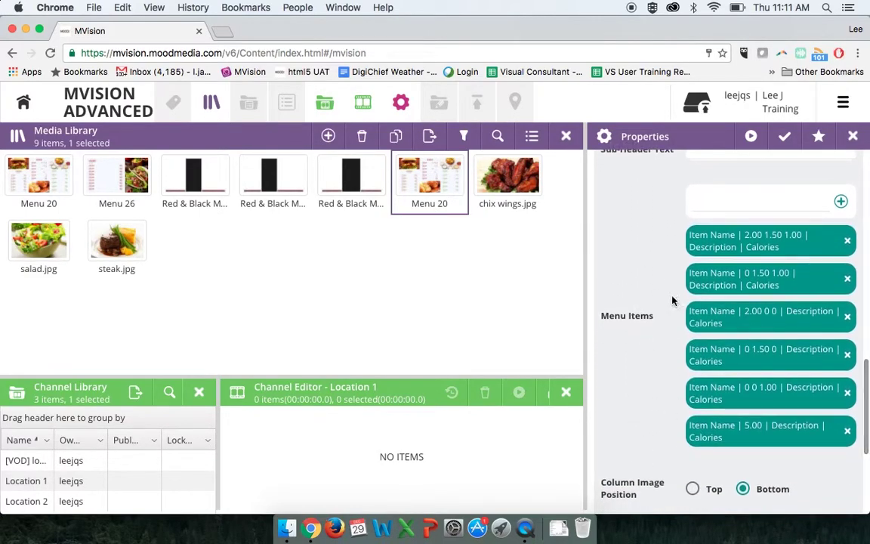
{"action": "scroll", "coordinate": [667, 406], "scroll_direction": "down", "scroll_amount": 2}
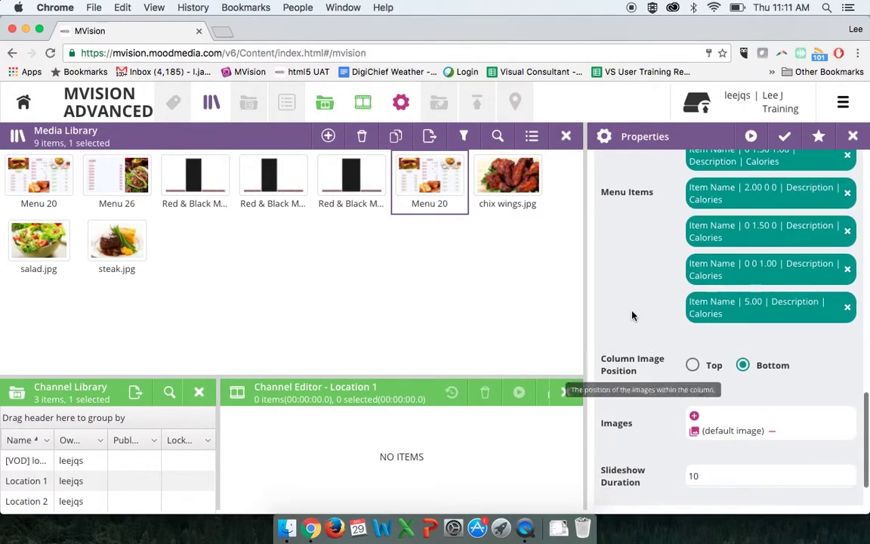
{"action": "scroll", "coordinate": [631, 308], "scroll_direction": "up", "scroll_amount": 4}
{"action": "scroll", "coordinate": [626, 431], "scroll_direction": "down", "scroll_amount": 4}
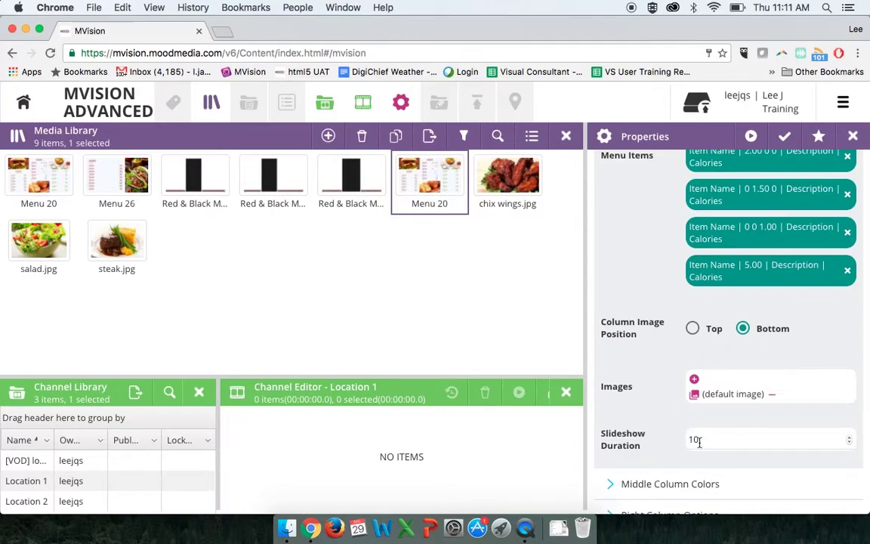
{"action": "scroll", "coordinate": [650, 337], "scroll_direction": "up", "scroll_amount": 4}
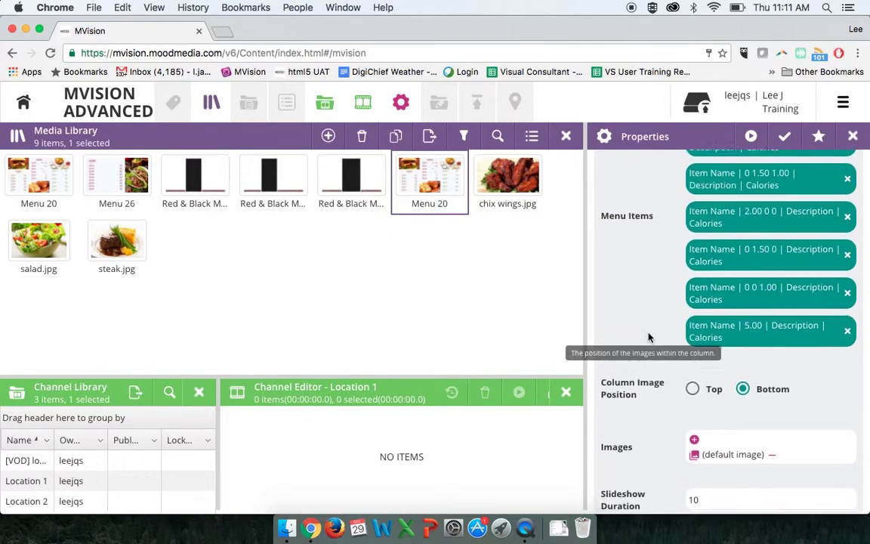
{"action": "scroll", "coordinate": [650, 337], "scroll_direction": "up", "scroll_amount": 3}
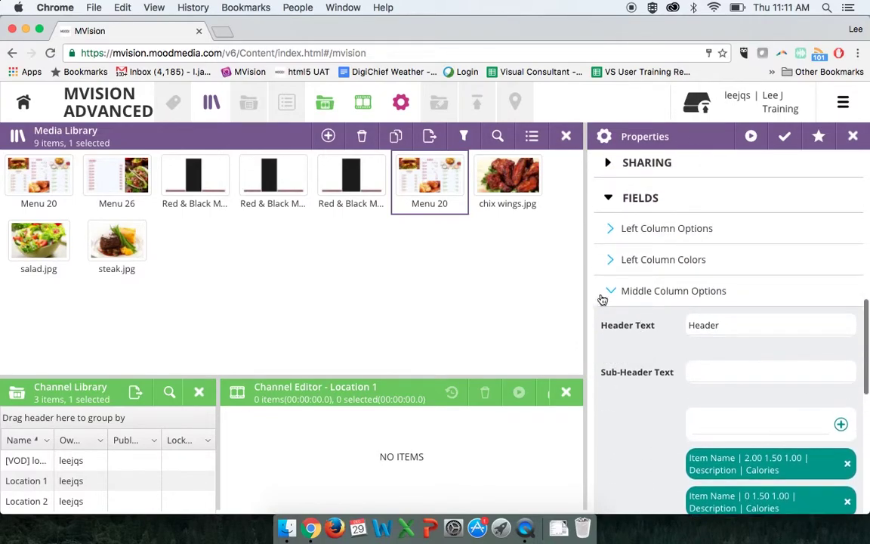
{"action": "left_click", "coordinate": [612, 293]}
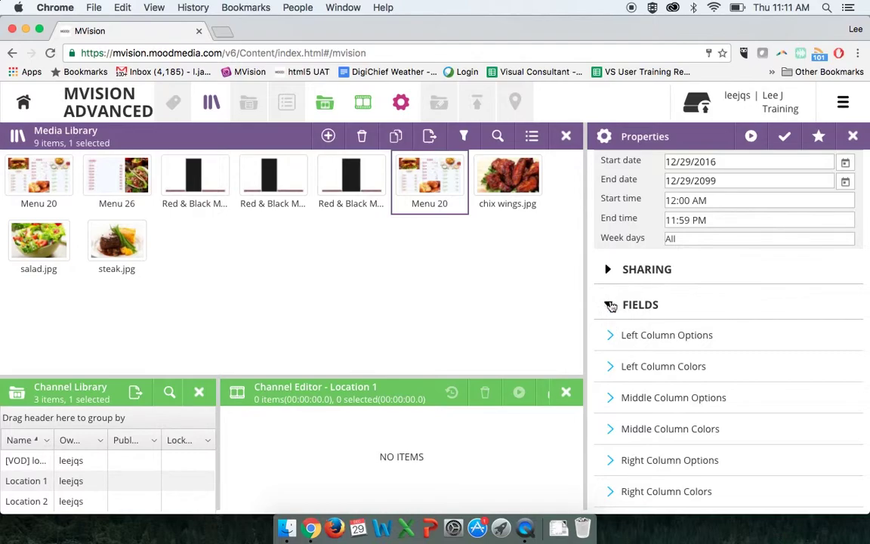
{"action": "left_click", "coordinate": [611, 301]}
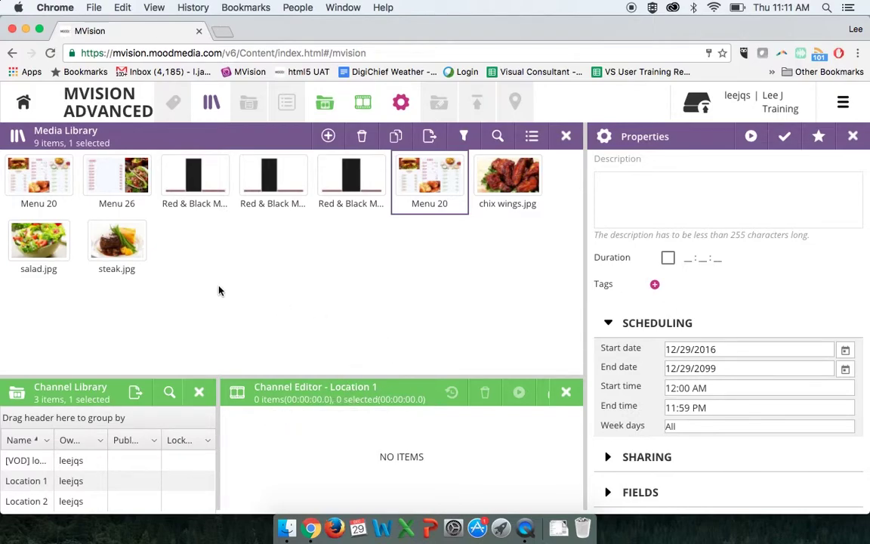
Select Menu 26 in the Media Library, view its full-size preview and close the preview
{"action": "left_click", "coordinate": [118, 181]}
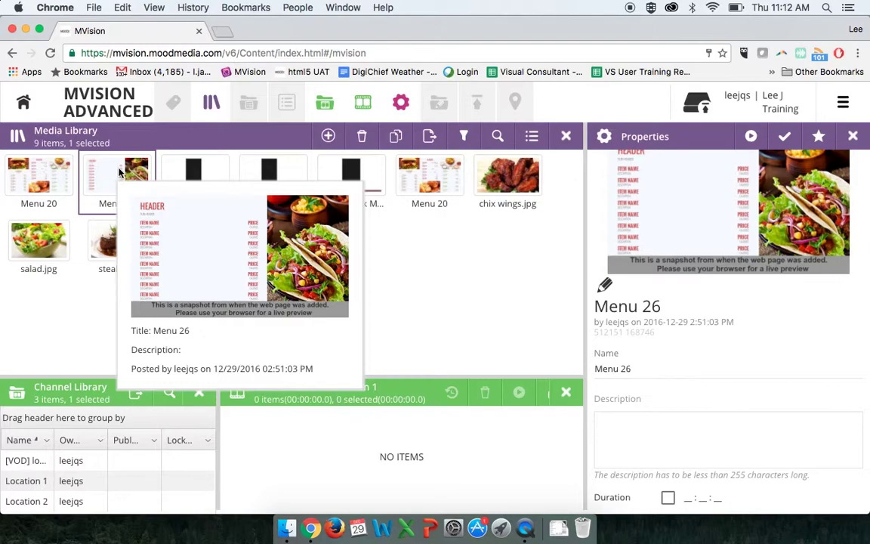
{"action": "scroll", "coordinate": [608, 201], "scroll_direction": "up", "scroll_amount": 1}
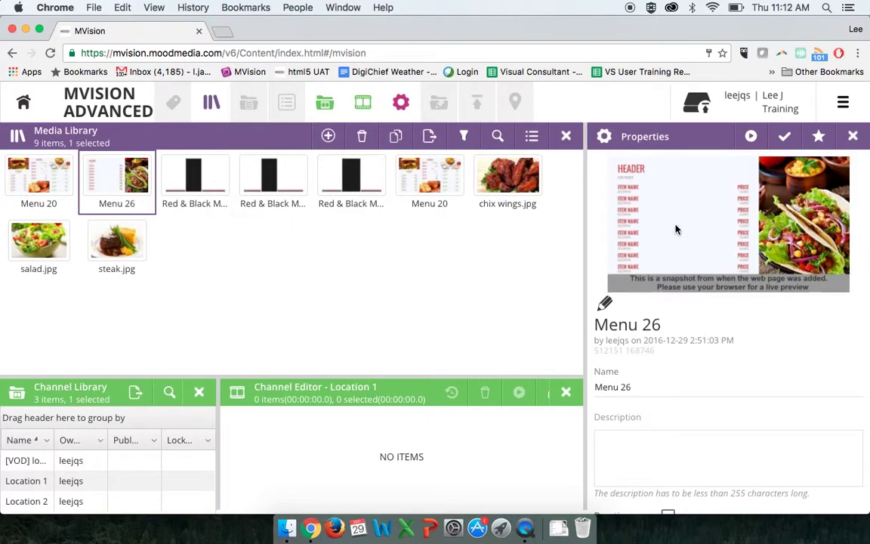
{"action": "left_click", "coordinate": [752, 137]}
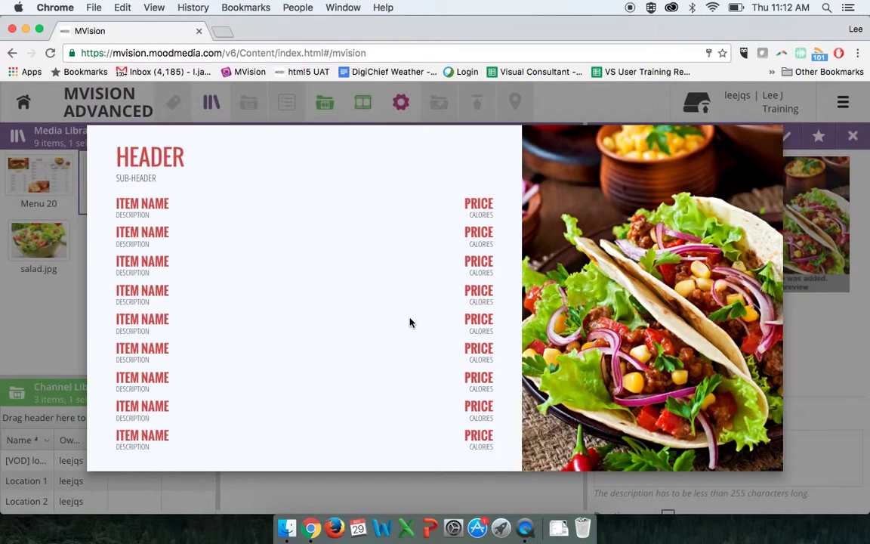
{"action": "left_click", "coordinate": [822, 320]}
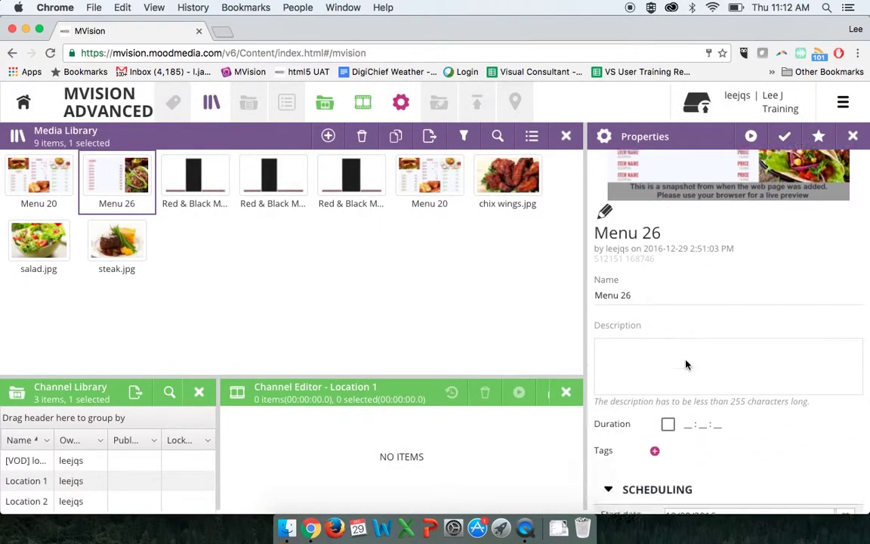
Expand the Menu Options of Menu 26 and examine its header and item entries and the field for adding entries
{"action": "scroll", "coordinate": [686, 364], "scroll_direction": "down", "scroll_amount": 7}
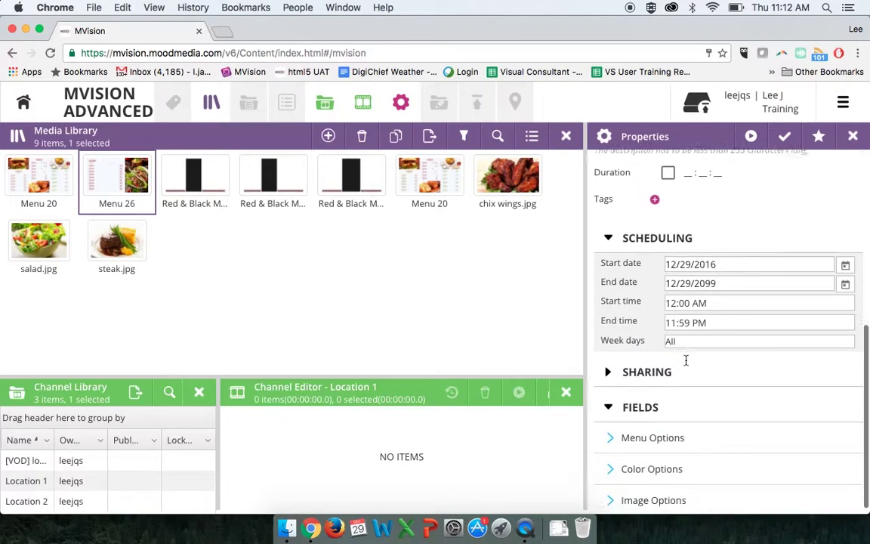
{"action": "scroll", "coordinate": [685, 361], "scroll_direction": "down", "scroll_amount": 1}
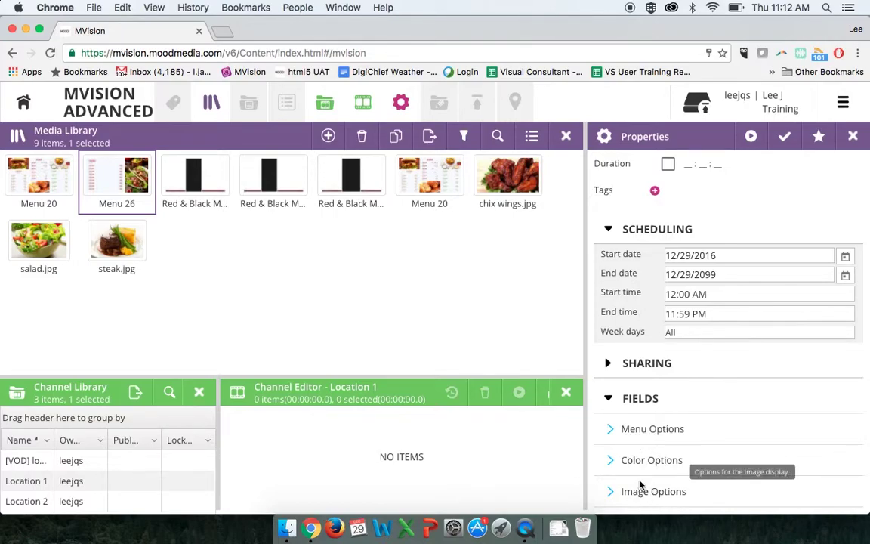
{"action": "left_click", "coordinate": [613, 432]}
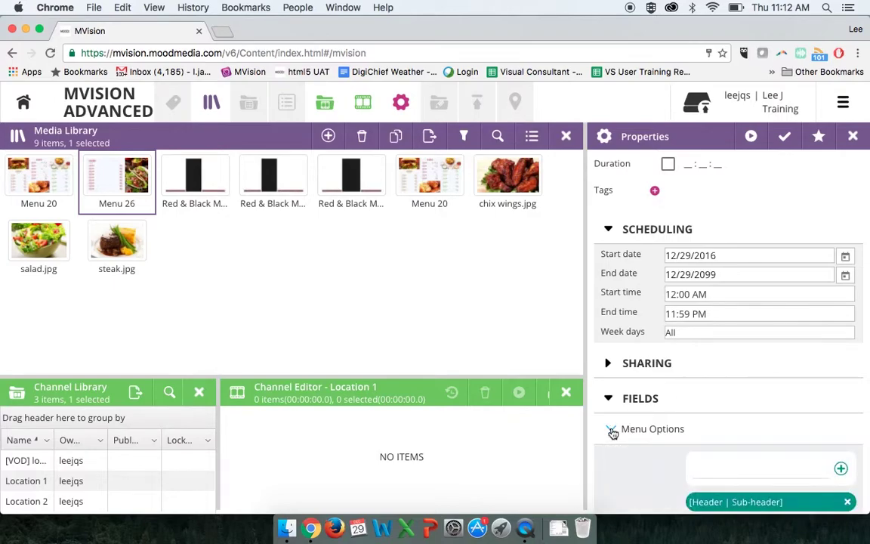
{"action": "scroll", "coordinate": [679, 422], "scroll_direction": "down", "scroll_amount": 5}
{"action": "scroll", "coordinate": [678, 423], "scroll_direction": "down", "scroll_amount": 3}
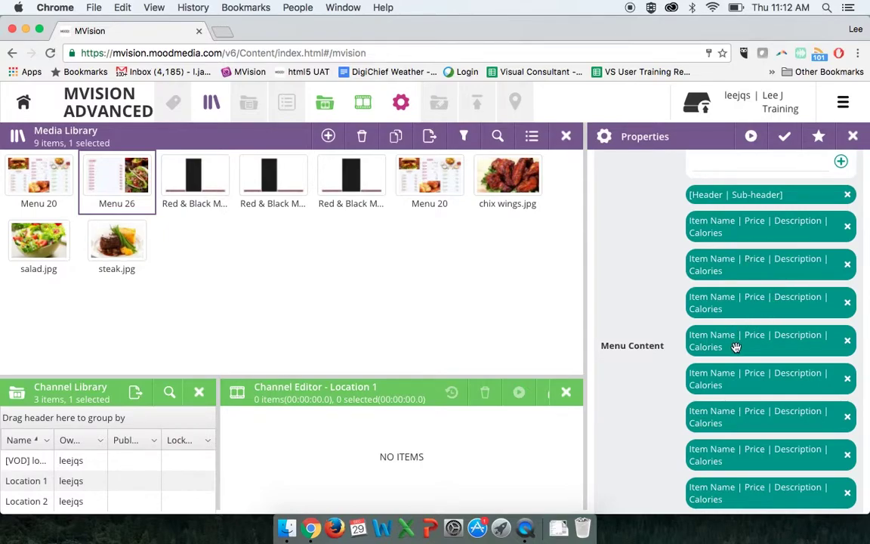
{"action": "scroll", "coordinate": [738, 376], "scroll_direction": "down", "scroll_amount": 3}
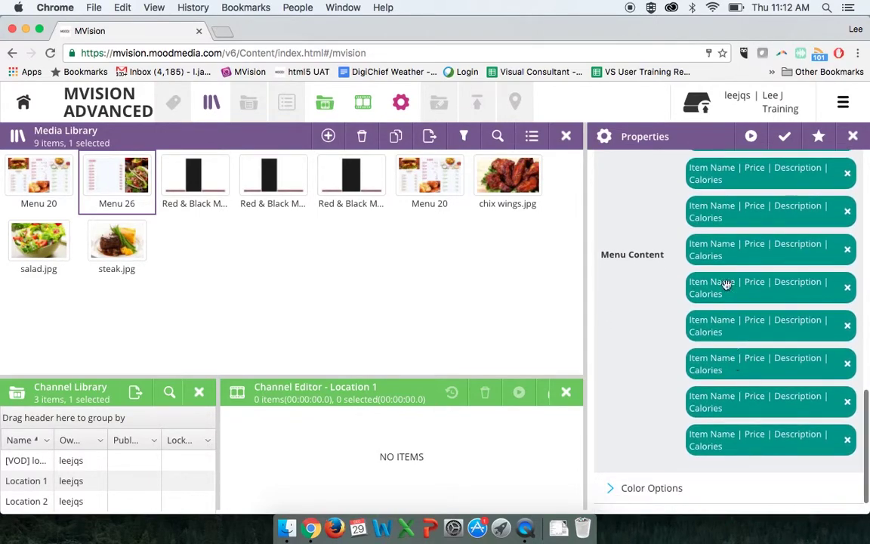
{"action": "scroll", "coordinate": [804, 226], "scroll_direction": "up", "scroll_amount": 5}
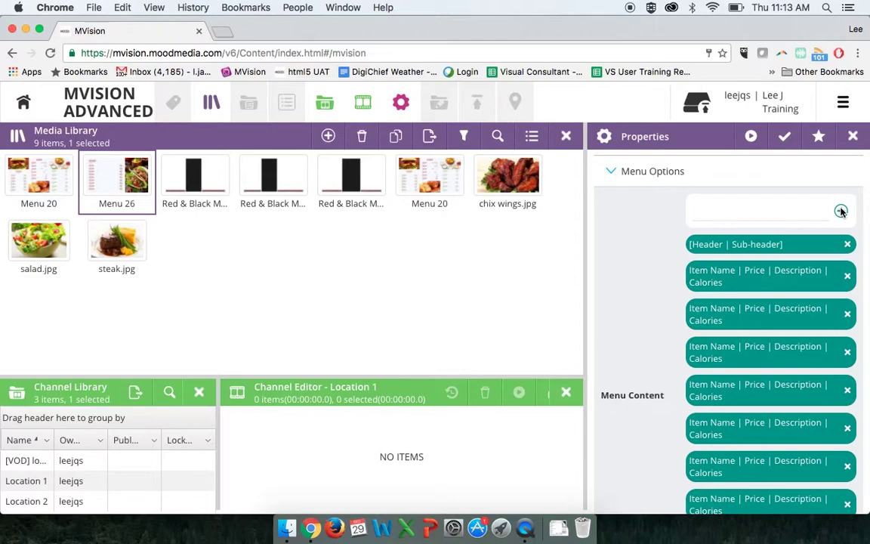
{"action": "left_click", "coordinate": [732, 215]}
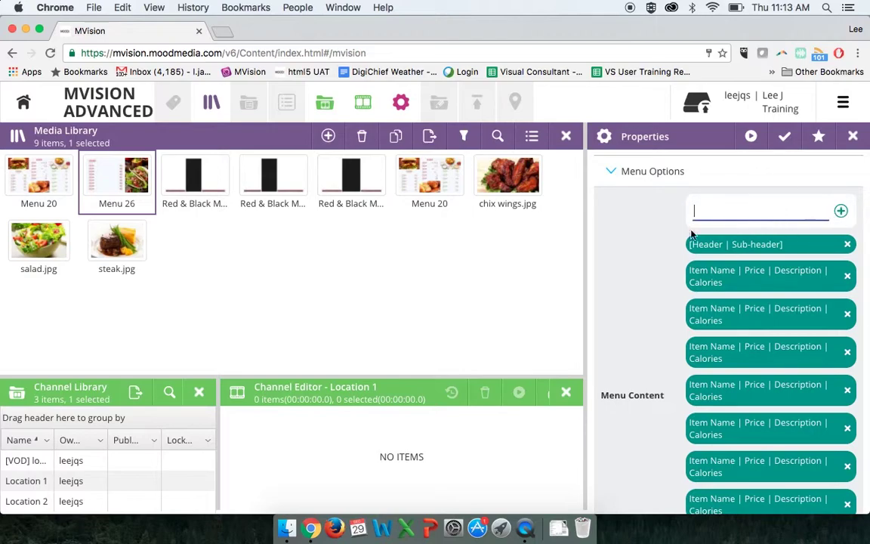
{"action": "scroll", "coordinate": [668, 296], "scroll_direction": "down", "scroll_amount": 5}
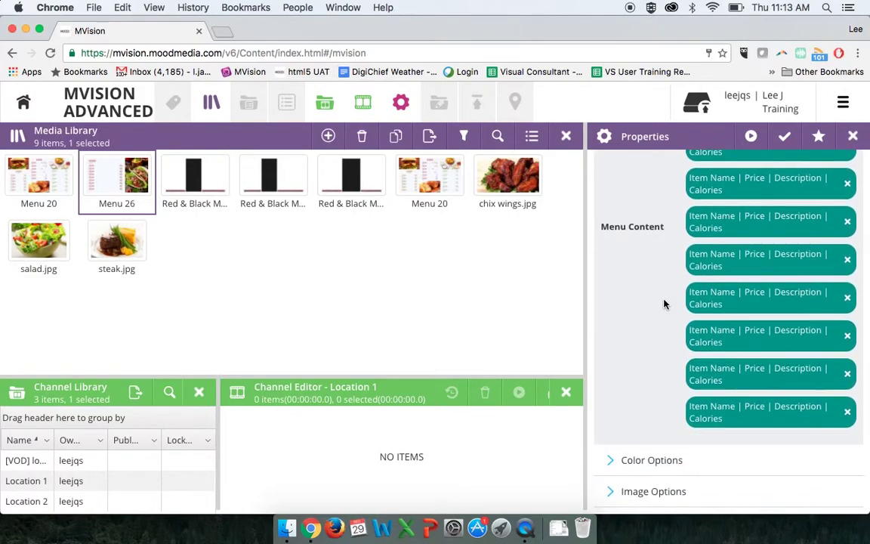
Expand the Color Options, examine the menu's colour settings, and open and dismiss the Menu Background colour picker
{"action": "left_click", "coordinate": [611, 461]}
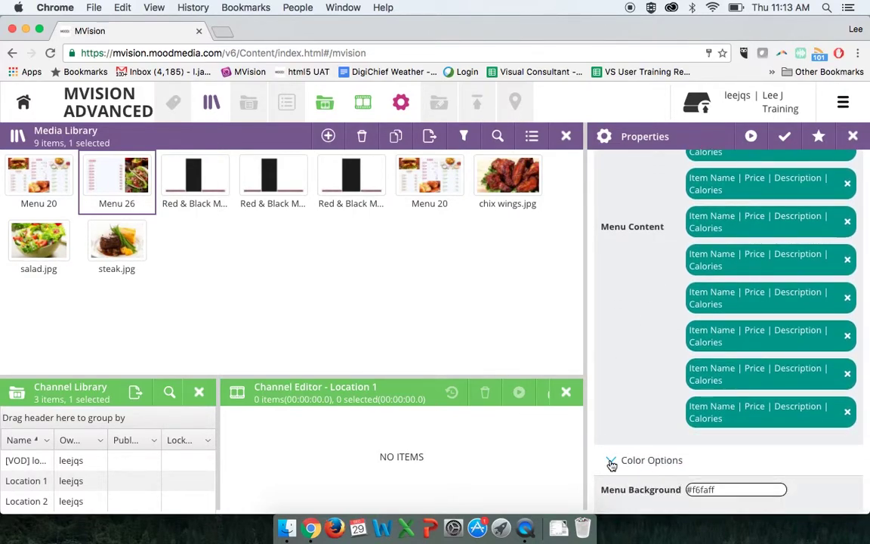
{"action": "scroll", "coordinate": [638, 414], "scroll_direction": "down", "scroll_amount": 5}
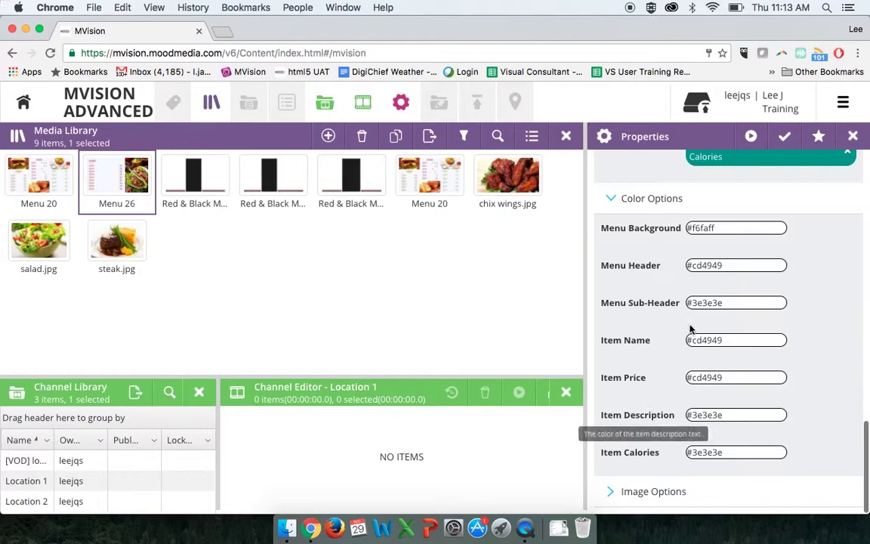
{"action": "left_click", "coordinate": [734, 230]}
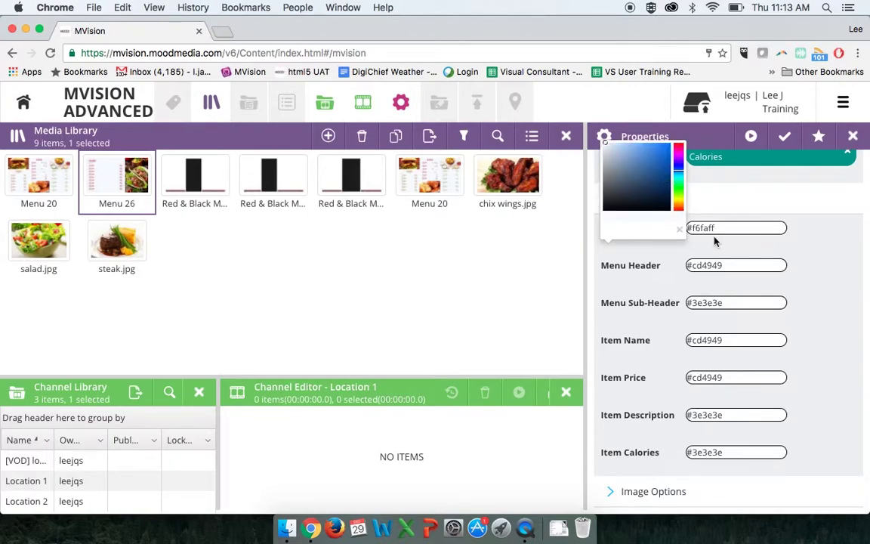
{"action": "left_click", "coordinate": [799, 244]}
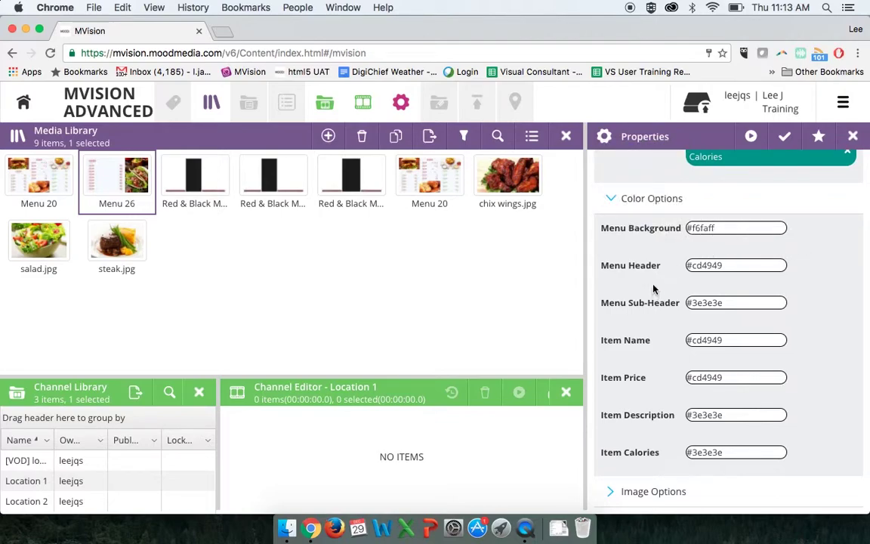
Expand the Image Options, set the Menu Image Position to Left, and check the layout in the menu preview
{"action": "left_click", "coordinate": [612, 493]}
{"action": "scroll", "coordinate": [618, 466], "scroll_direction": "down", "scroll_amount": 3}
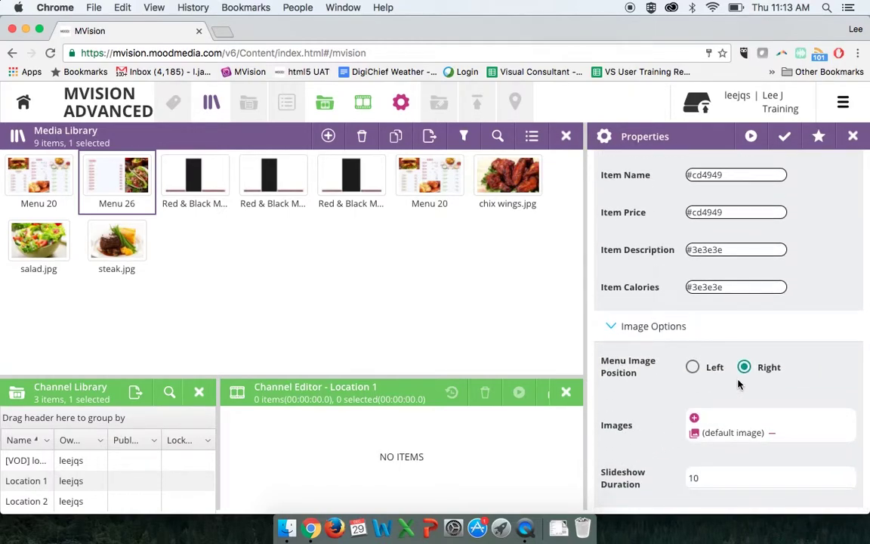
{"action": "left_click", "coordinate": [693, 369]}
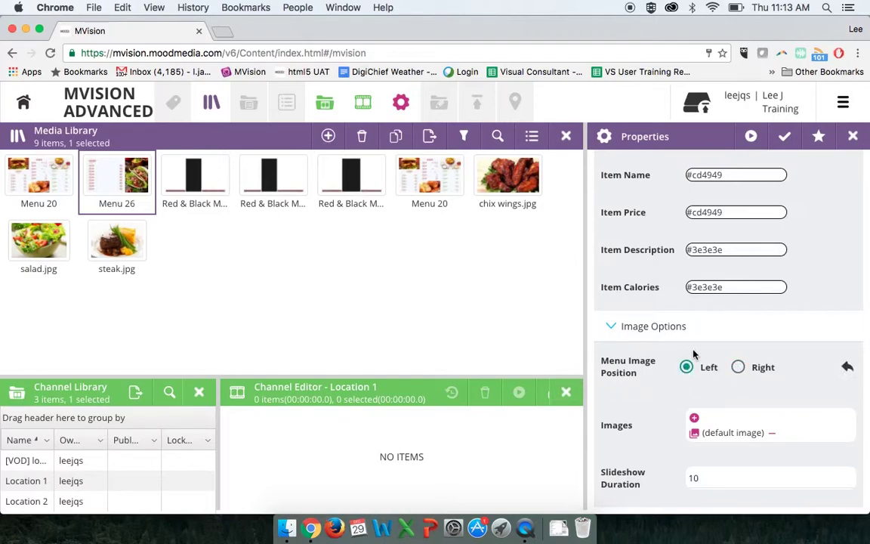
{"action": "left_click", "coordinate": [751, 137]}
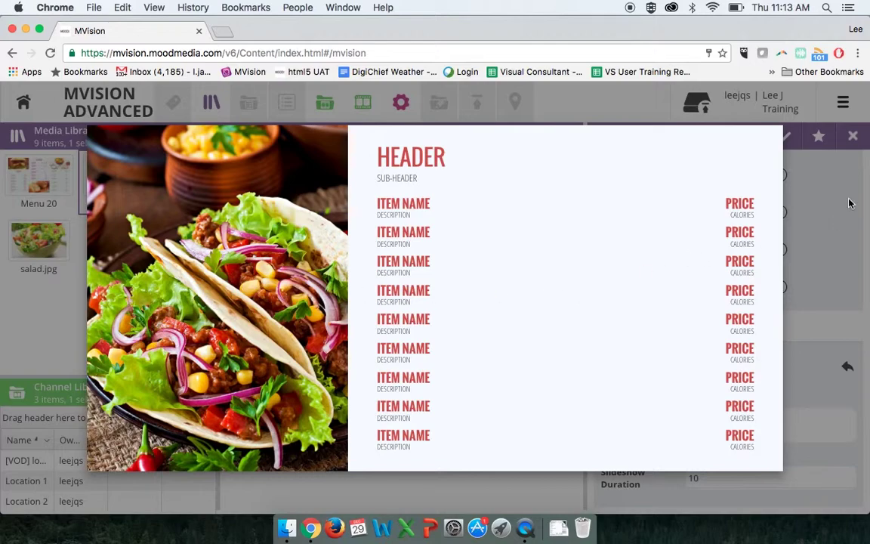
{"action": "left_click", "coordinate": [834, 219]}
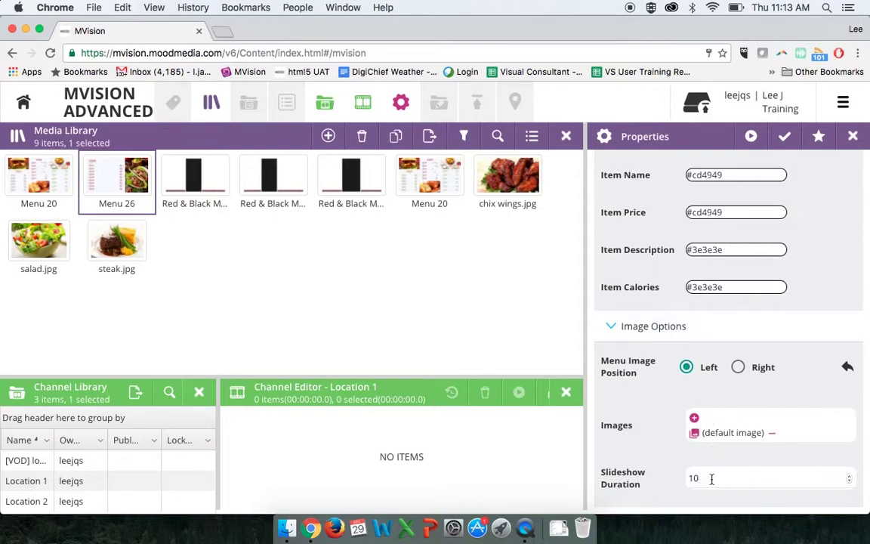
Check the Slideshow Duration setting, and collapse the Image Options, Color Options and Menu Options
{"action": "left_click_drag", "start_coordinate": [737, 478], "coordinate": [687, 479]}
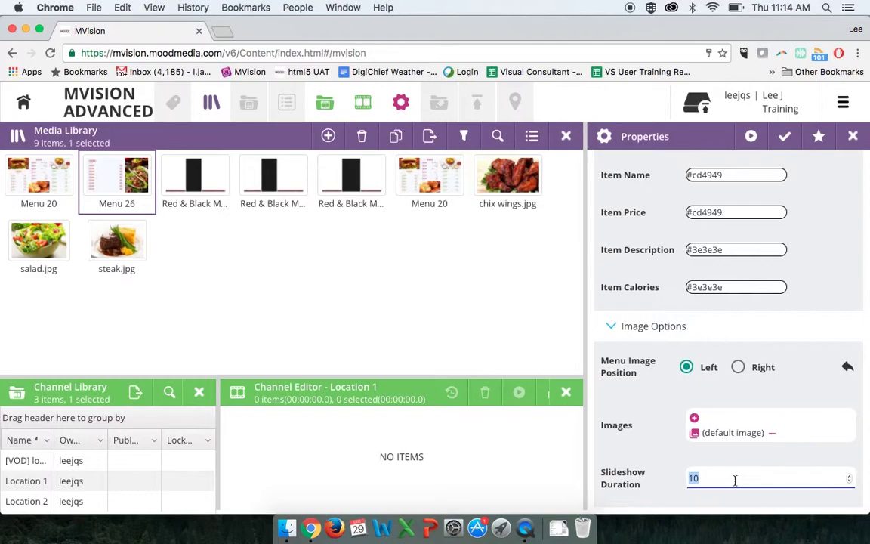
{"action": "left_click", "coordinate": [611, 326]}
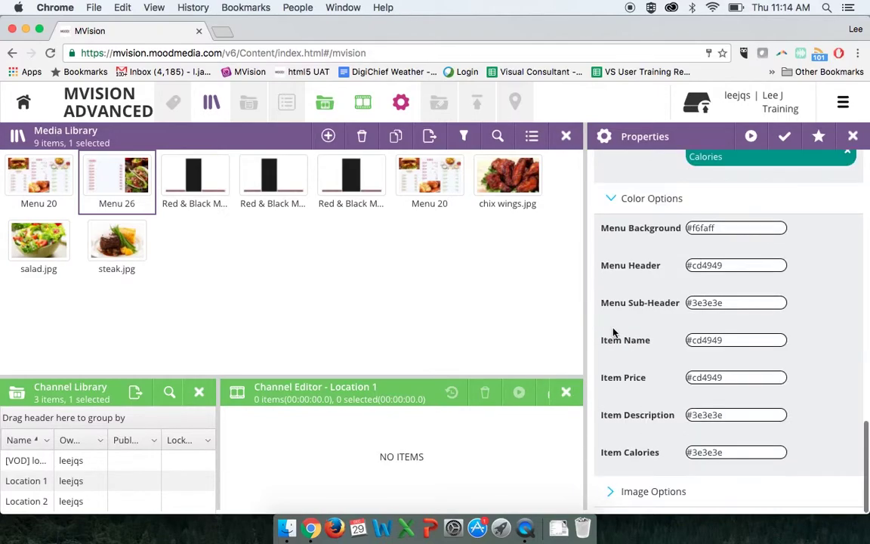
{"action": "scroll", "coordinate": [695, 407], "scroll_direction": "up", "scroll_amount": 2}
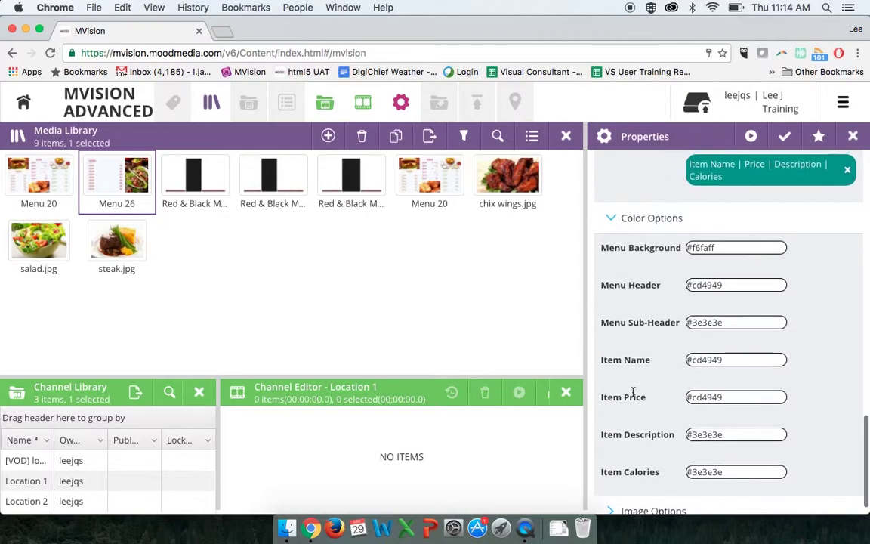
{"action": "left_click", "coordinate": [610, 219]}
{"action": "scroll", "coordinate": [608, 219], "scroll_direction": "up", "scroll_amount": 5}
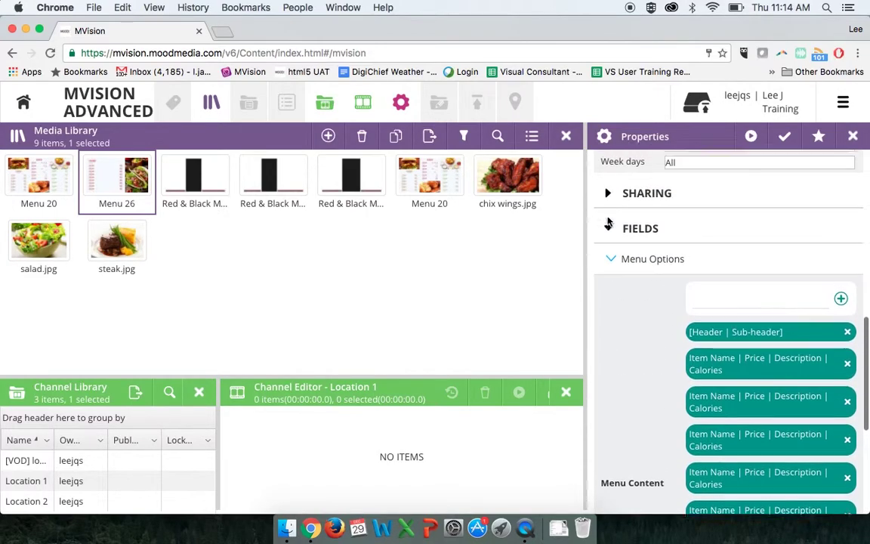
{"action": "left_click", "coordinate": [611, 275]}
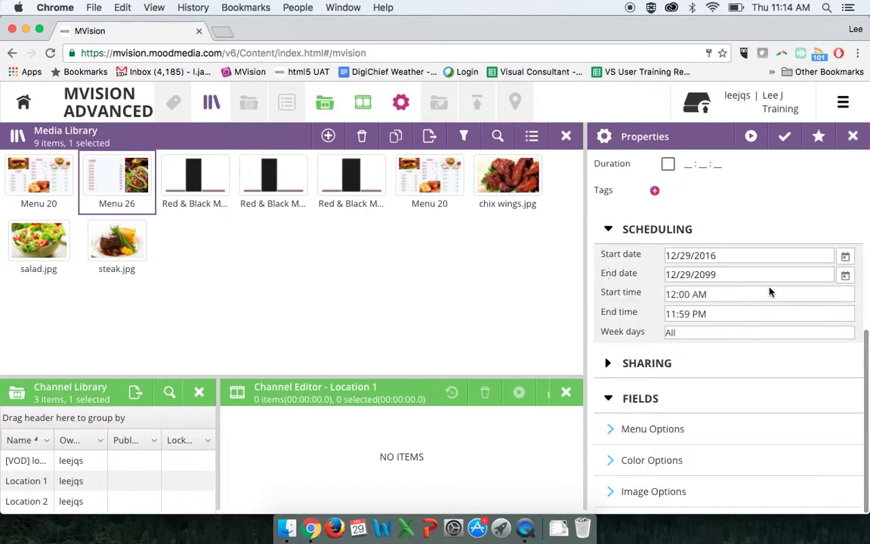
Preview Menu 26 once more with its repositioned image, and close the preview
{"action": "scroll", "coordinate": [767, 186], "scroll_direction": "up", "scroll_amount": 3}
{"action": "scroll", "coordinate": [767, 186], "scroll_direction": "up", "scroll_amount": 3}
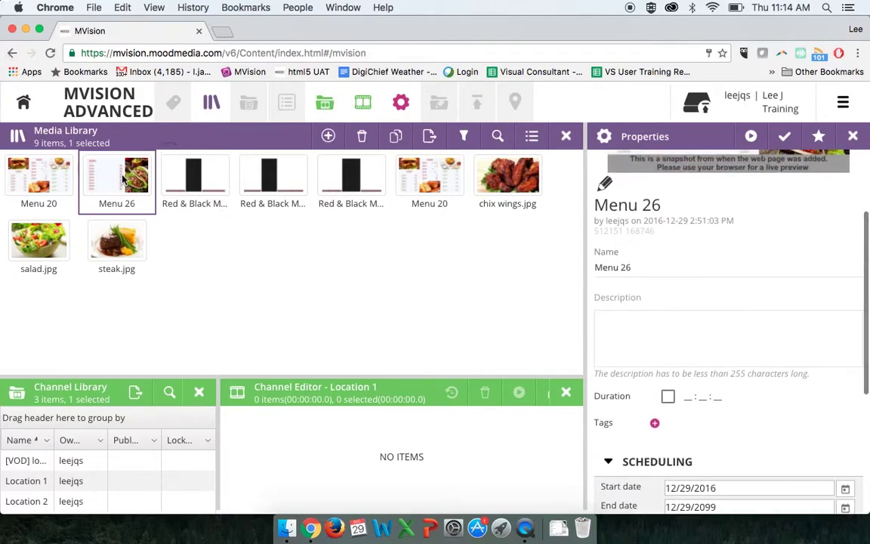
{"action": "left_click", "coordinate": [751, 137]}
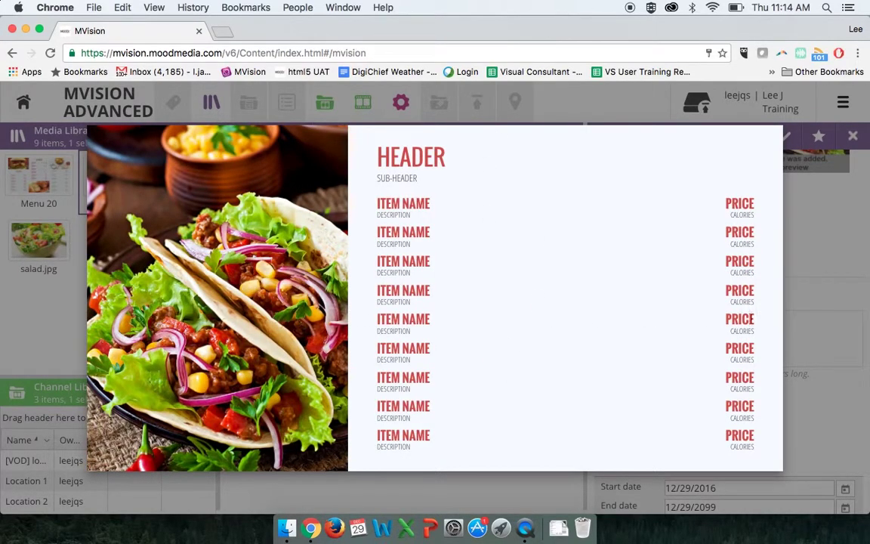
{"action": "left_click", "coordinate": [807, 206]}
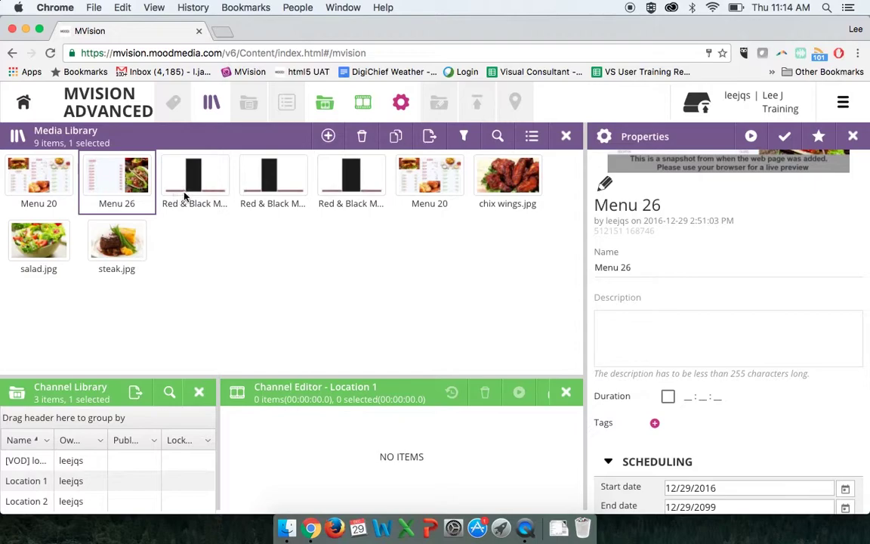
Look over the Red & Black menus, select Red & Black Menu 1, view its full-size preview and close it
{"action": "mouse_move", "coordinate": [189, 187]}
{"action": "mouse_move", "coordinate": [325, 155]}
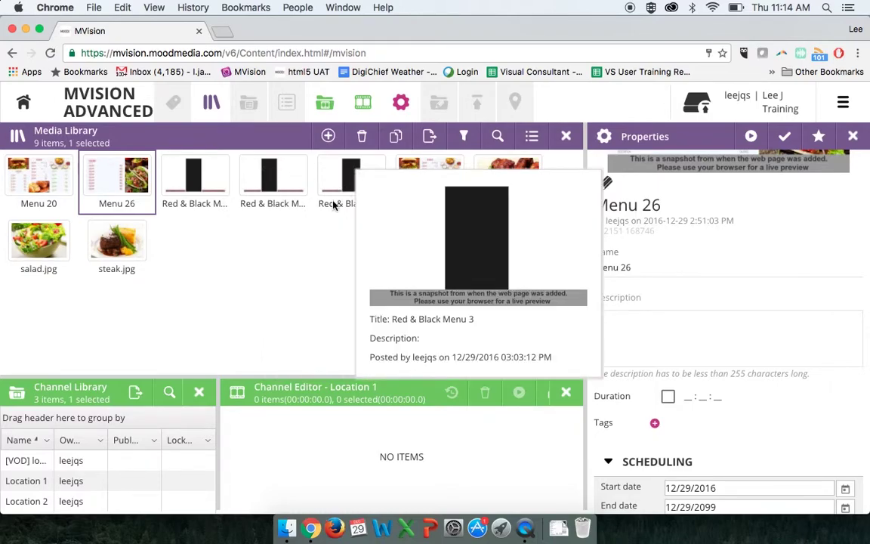
{"action": "left_click", "coordinate": [199, 179]}
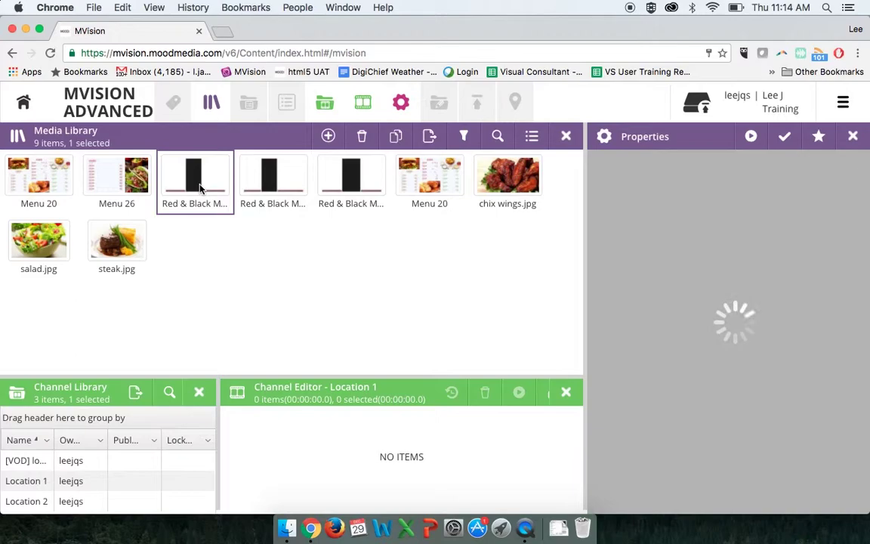
{"action": "mouse_move", "coordinate": [220, 184]}
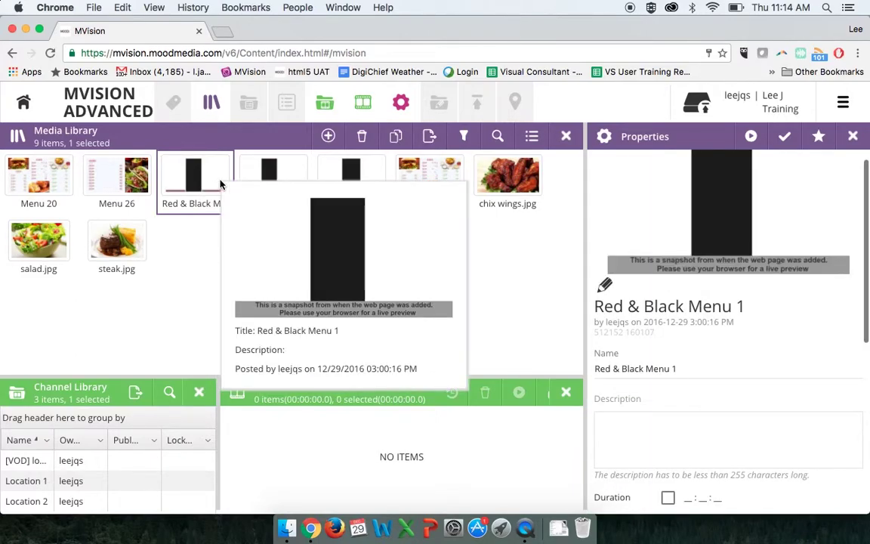
{"action": "left_click", "coordinate": [751, 137]}
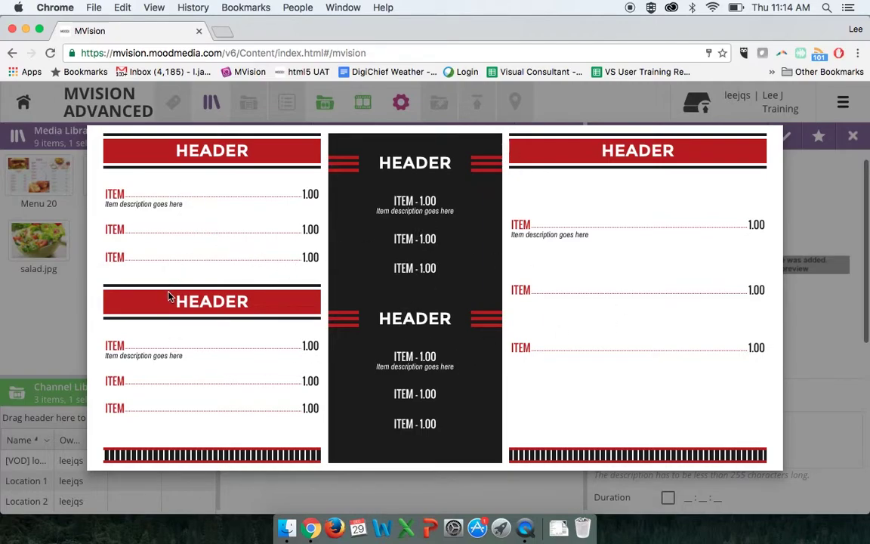
{"action": "left_click", "coordinate": [813, 320]}
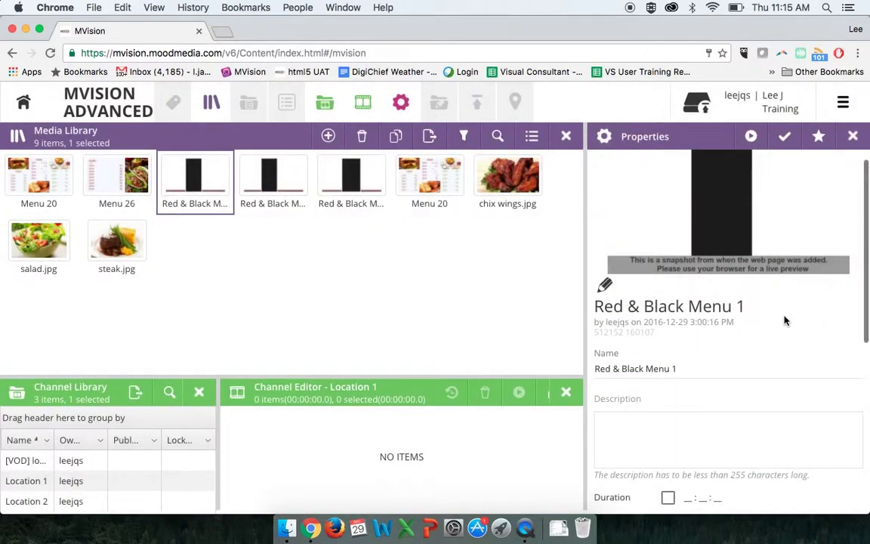
Expand the Left Column fields of Red & Black Menu 1 and examine its menu items
{"action": "scroll", "coordinate": [698, 354], "scroll_direction": "down", "scroll_amount": 8}
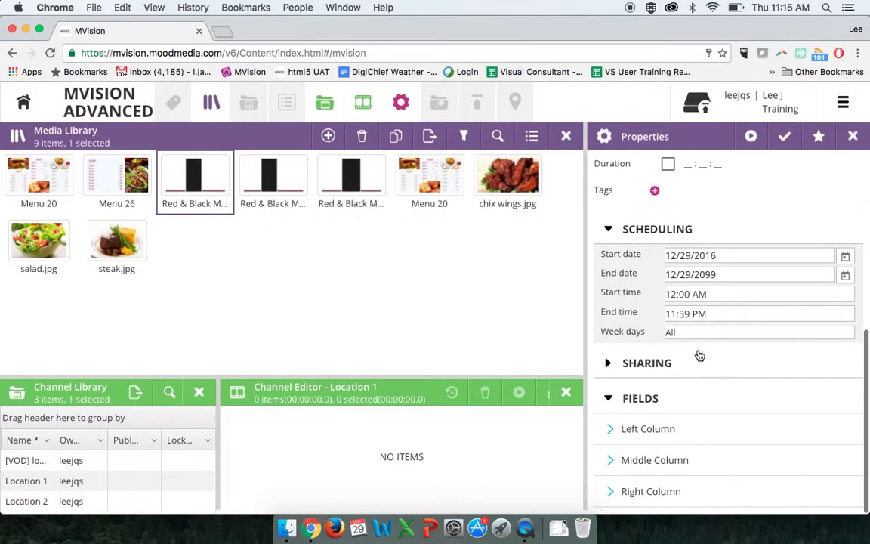
{"action": "left_click", "coordinate": [612, 428]}
{"action": "scroll", "coordinate": [632, 445], "scroll_direction": "down", "scroll_amount": 5}
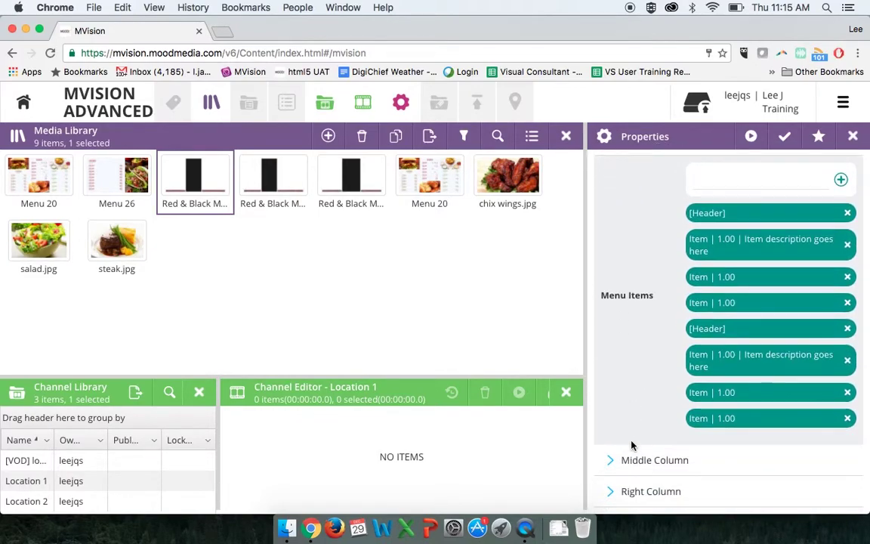
Rename the first header in the Left Column's menu items to [Snacks] and accept the edit
{"action": "left_click", "coordinate": [710, 215]}
{"action": "left_click", "coordinate": [722, 215]}
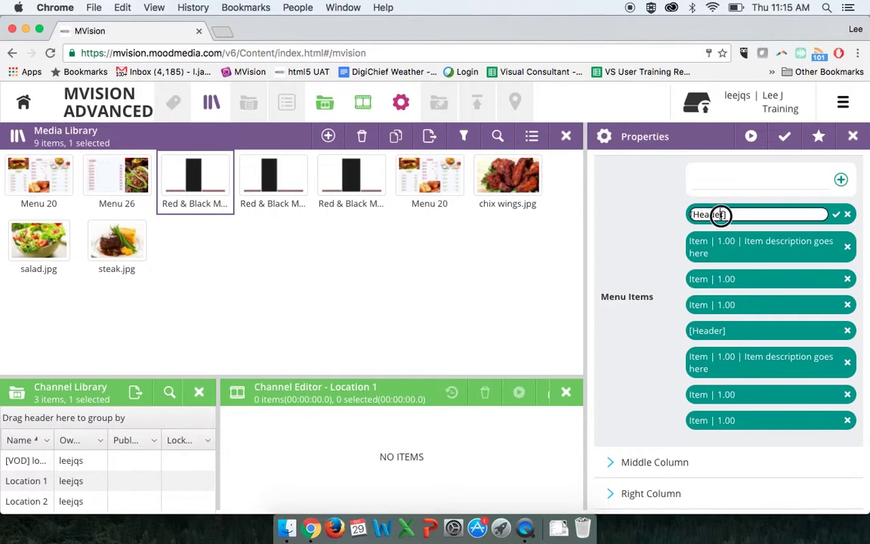
{"action": "left_click", "coordinate": [722, 214]}
{"action": "left_click_drag", "start_coordinate": [692, 214], "coordinate": [725, 215]}
{"action": "left_click", "coordinate": [722, 215]}
{"action": "double_click", "coordinate": [721, 214]}
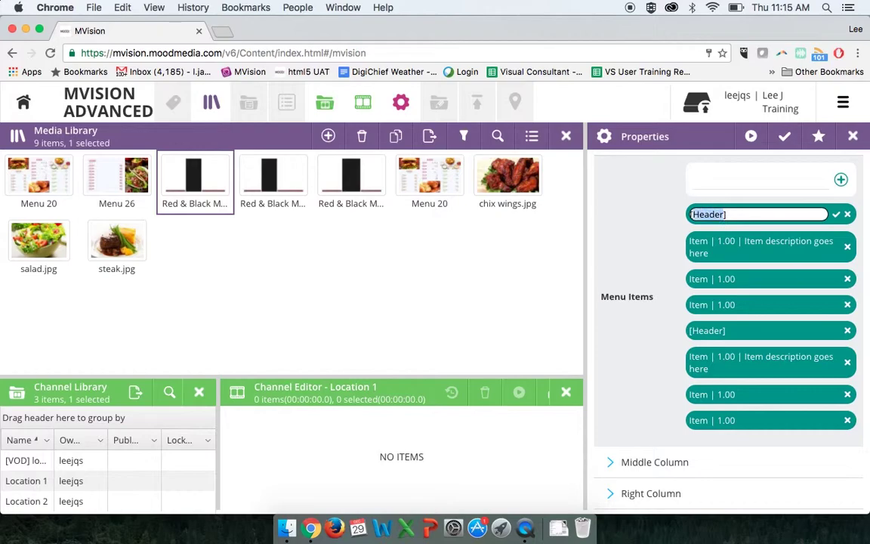
{"action": "type", "text": "Snc"}
{"action": "type", "text": "cksw"}
{"action": "key", "text": "BackSpace"}
{"action": "left_click", "coordinate": [837, 218]}
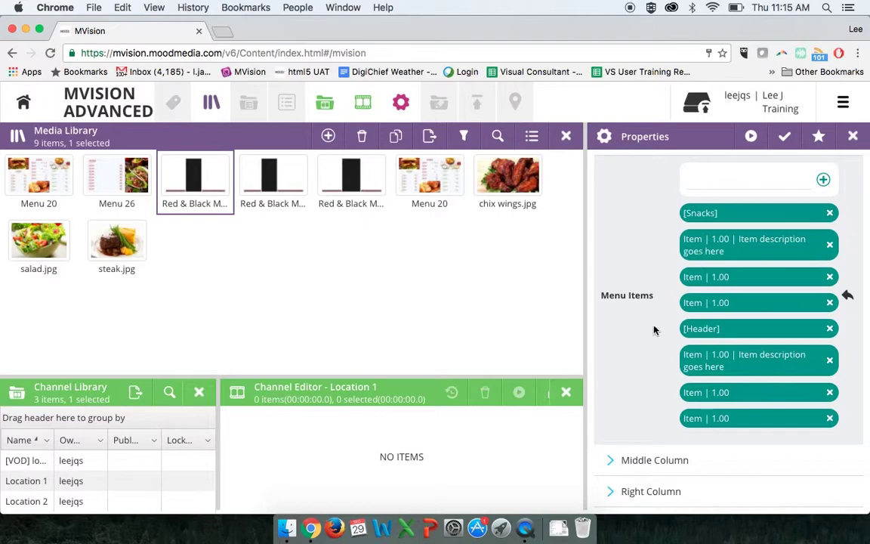
Expand the Middle Column and Right Column fields to examine their menu items, and collapse all three columns
{"action": "left_click", "coordinate": [614, 463]}
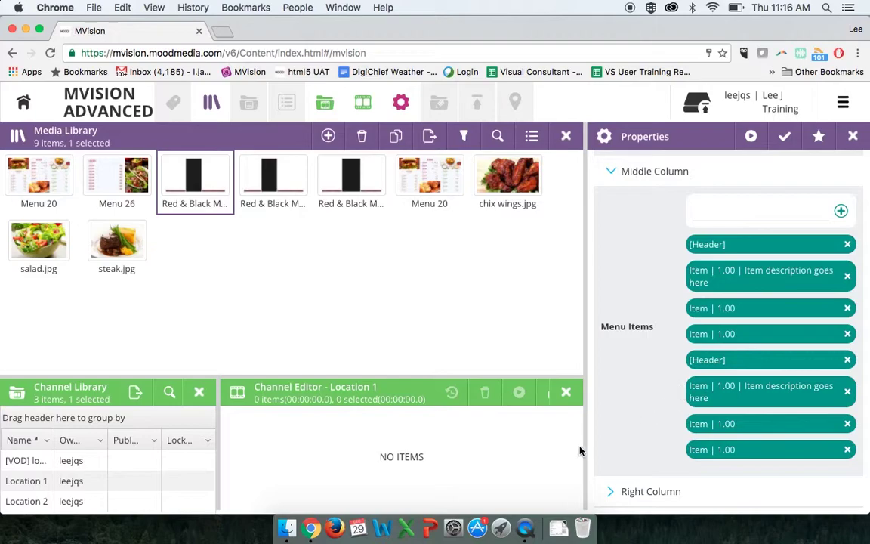
{"action": "left_click", "coordinate": [613, 492]}
{"action": "scroll", "coordinate": [625, 460], "scroll_direction": "down", "scroll_amount": 5}
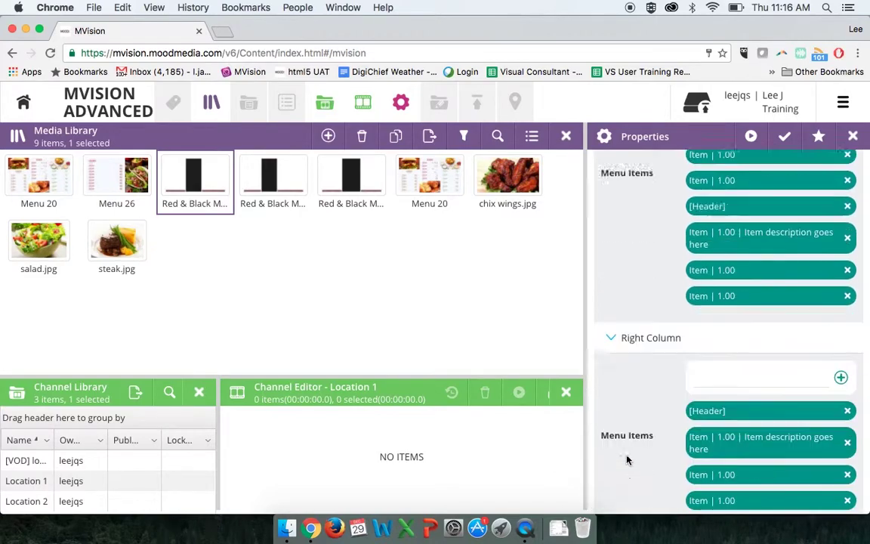
{"action": "scroll", "coordinate": [708, 355], "scroll_direction": "up", "scroll_amount": 10}
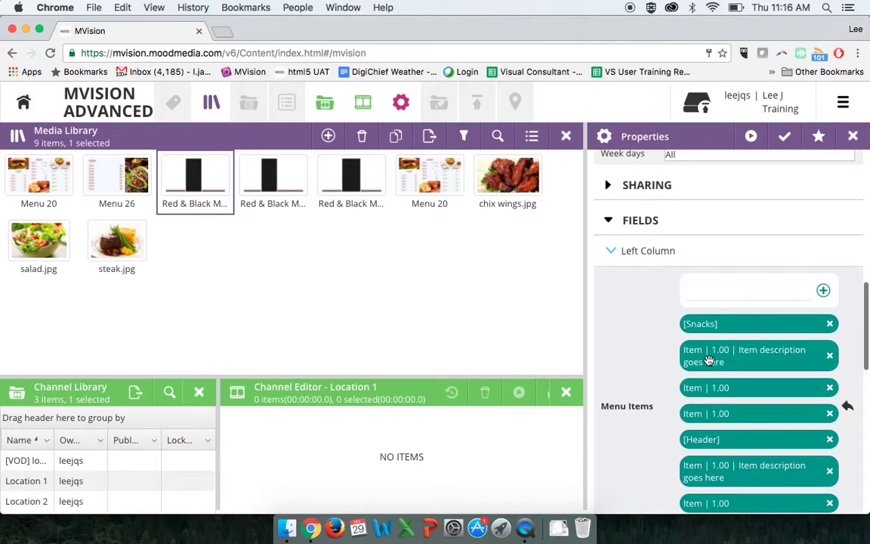
{"action": "left_click", "coordinate": [613, 251]}
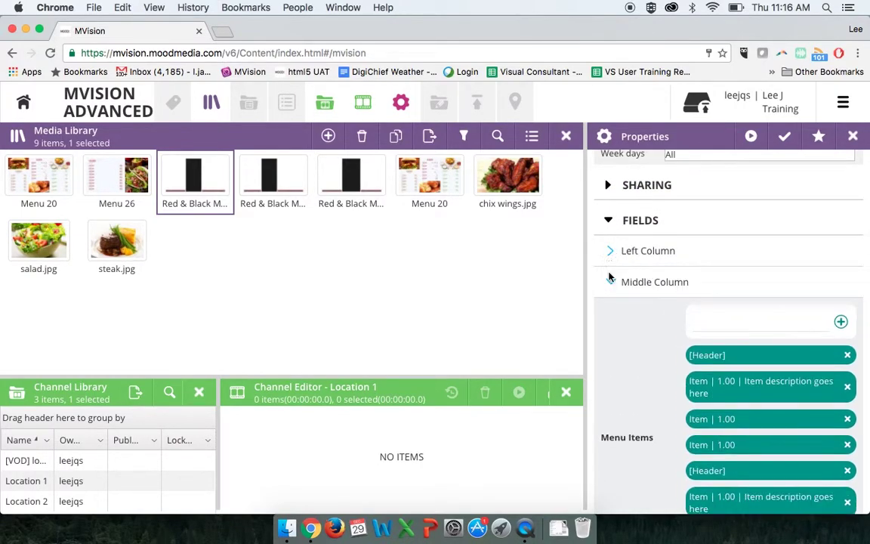
{"action": "left_click", "coordinate": [611, 282]}
{"action": "left_click", "coordinate": [612, 321]}
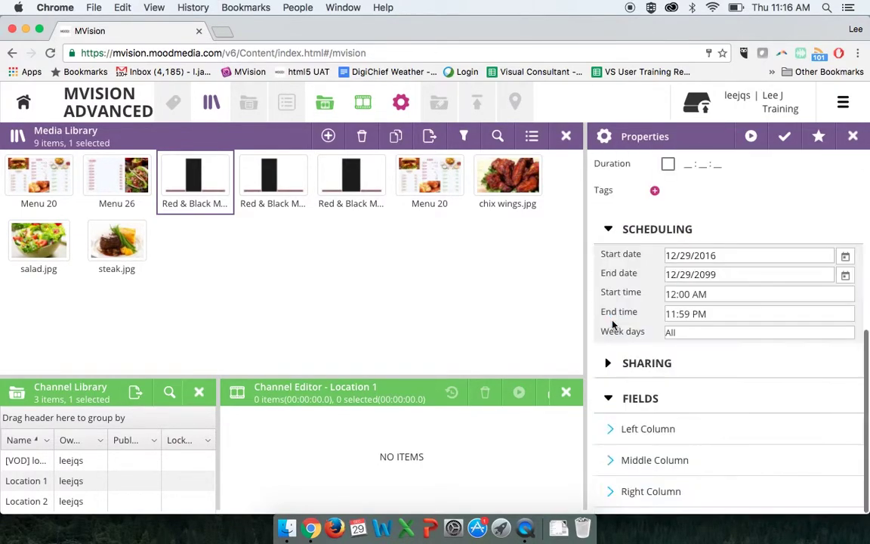